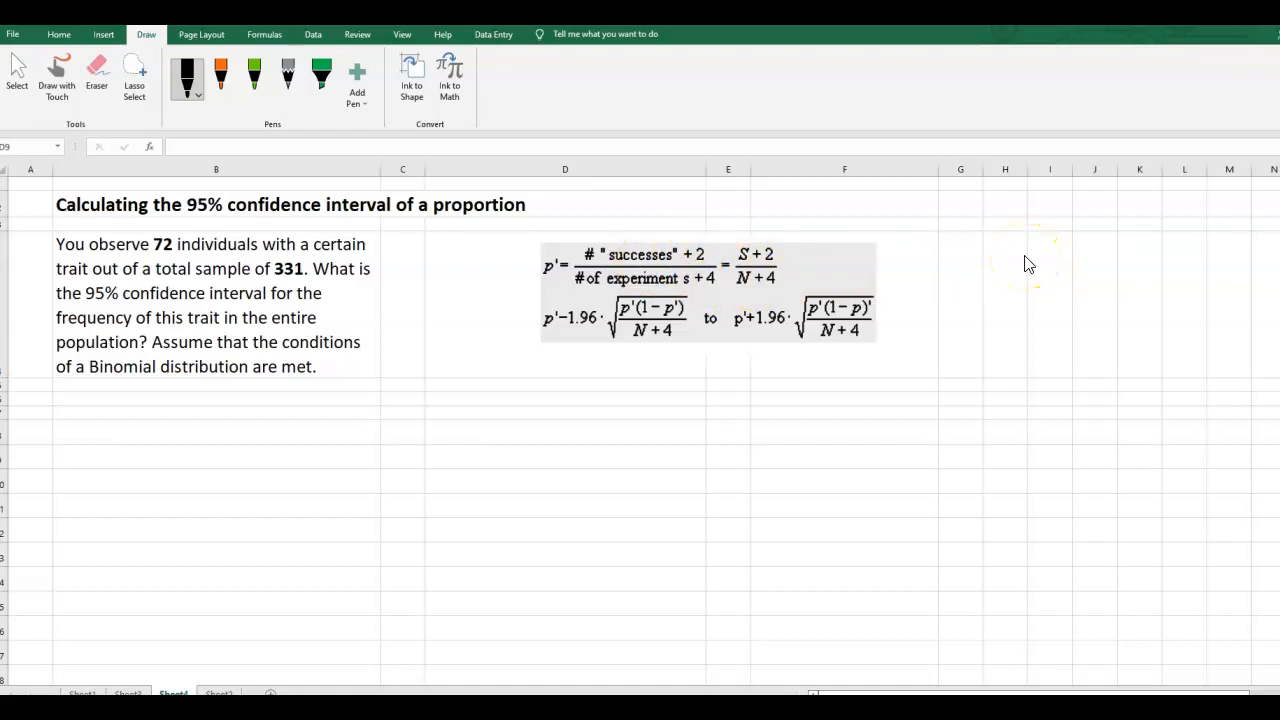
Step: Handwrite "Wald-adjustment" above the formula image and p' = (72+2)/(331+4) below the problem text in ink
click(694, 212)
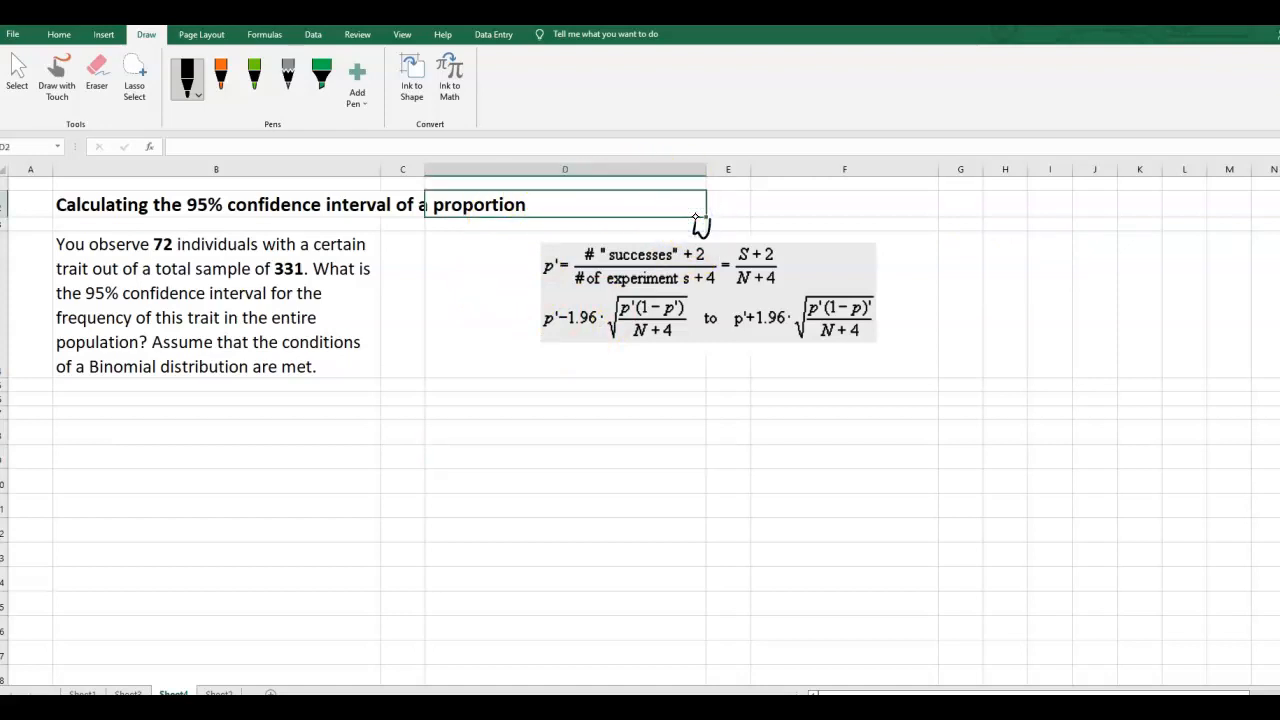
drag(734, 227, 778, 225)
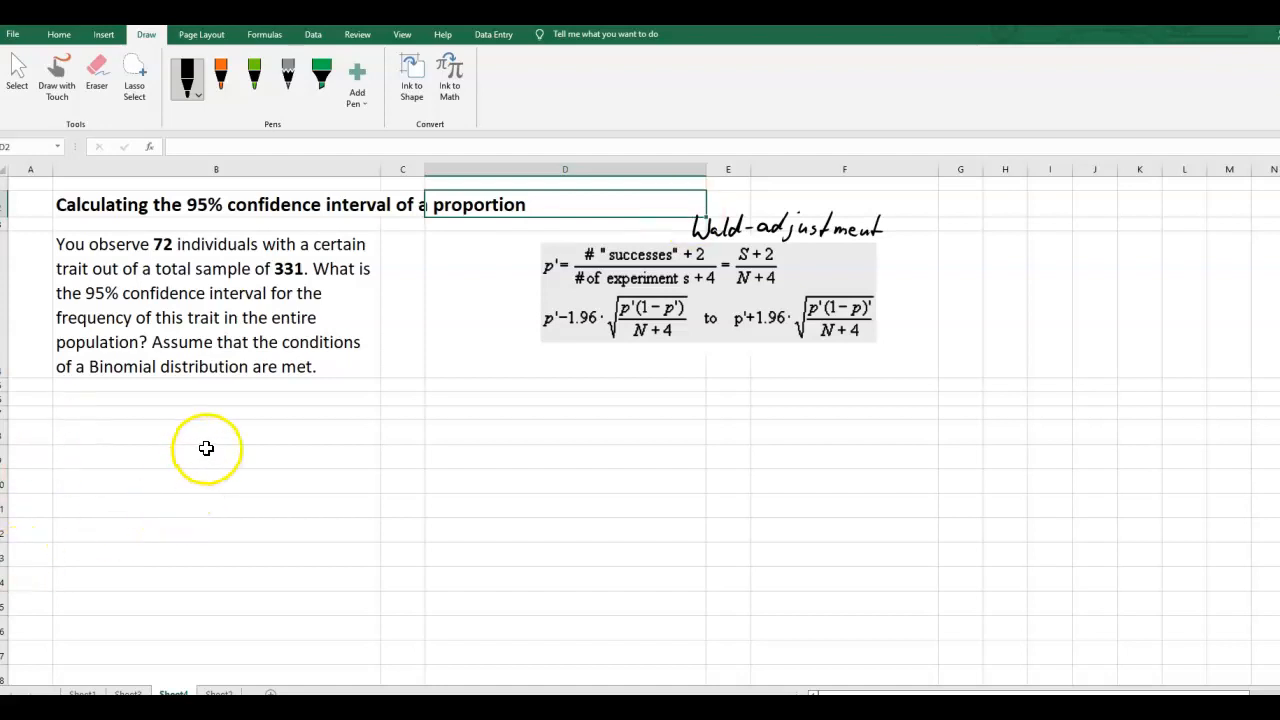
drag(308, 363, 309, 389)
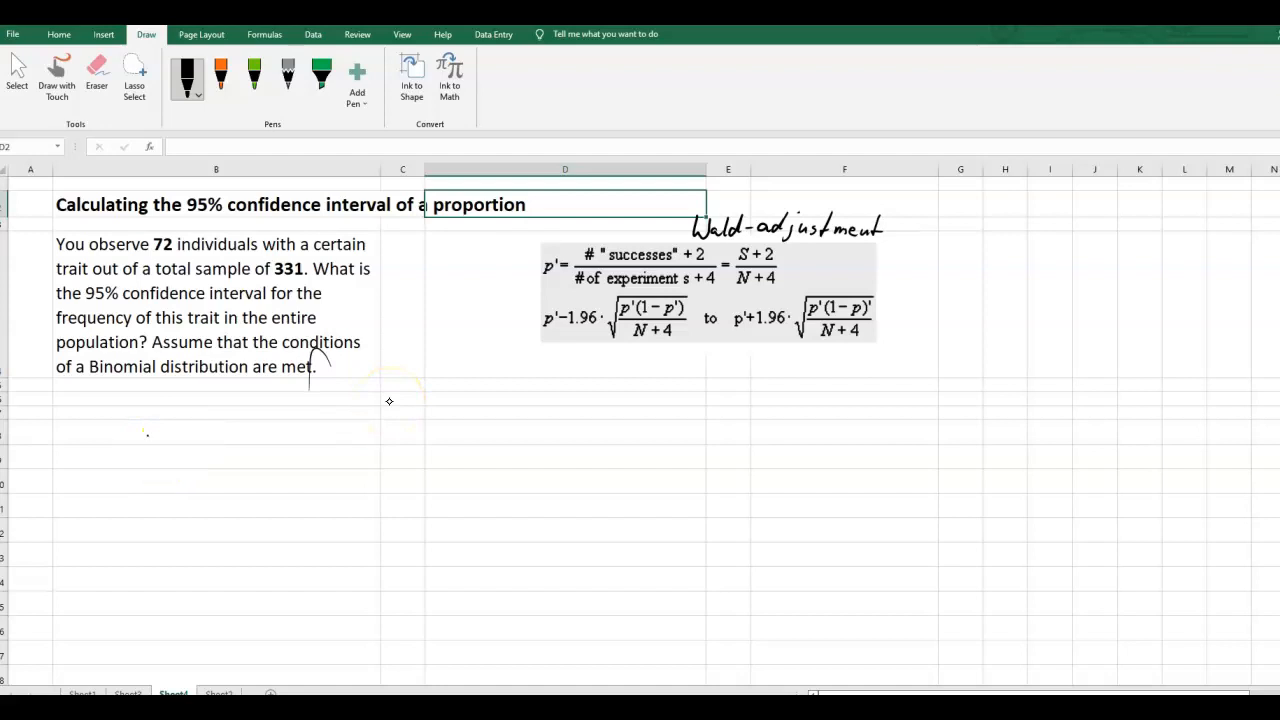
drag(150, 436, 151, 450)
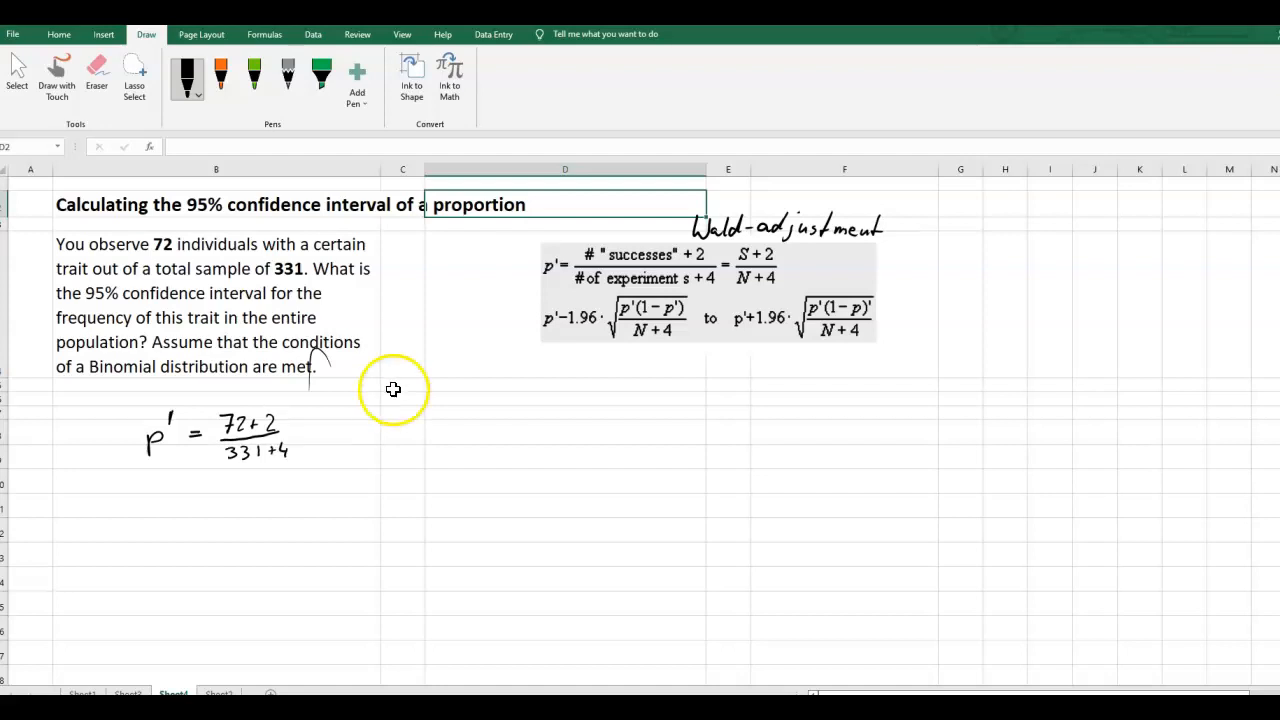
Step: Calculate the adjusted proportion p' in cell D8 with the formula =74/335
click(453, 430)
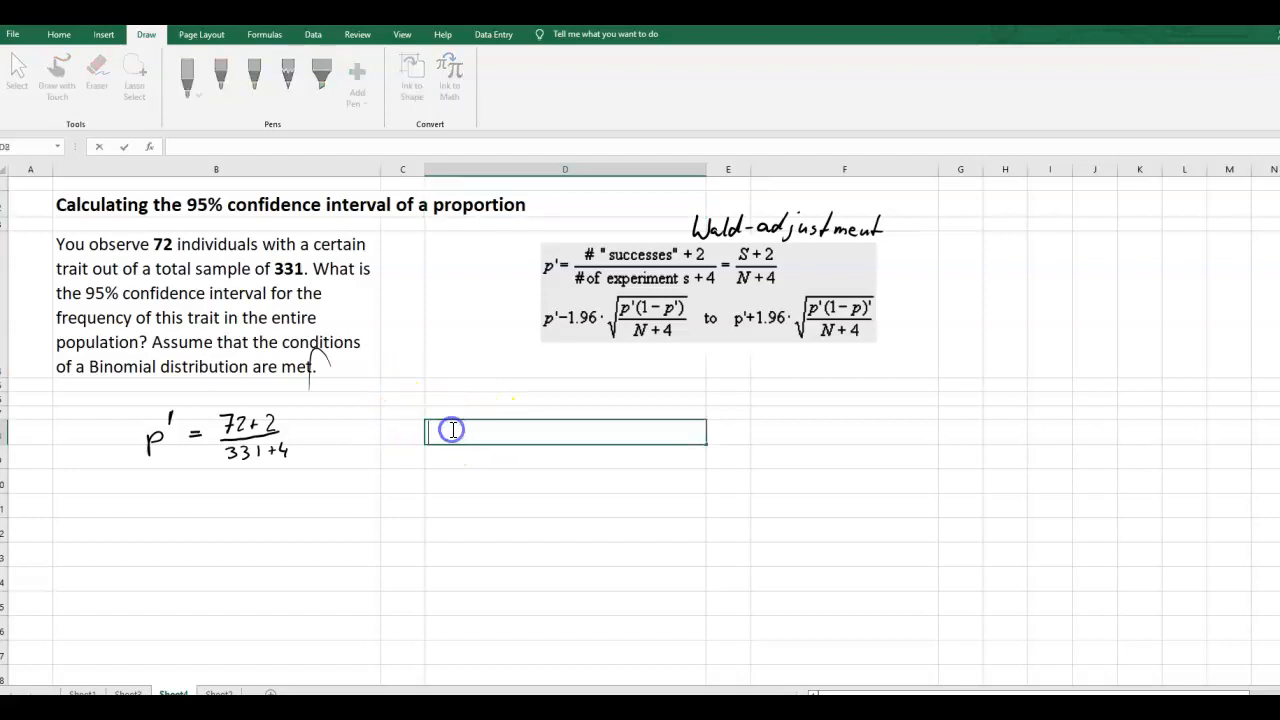
text(=74/335)
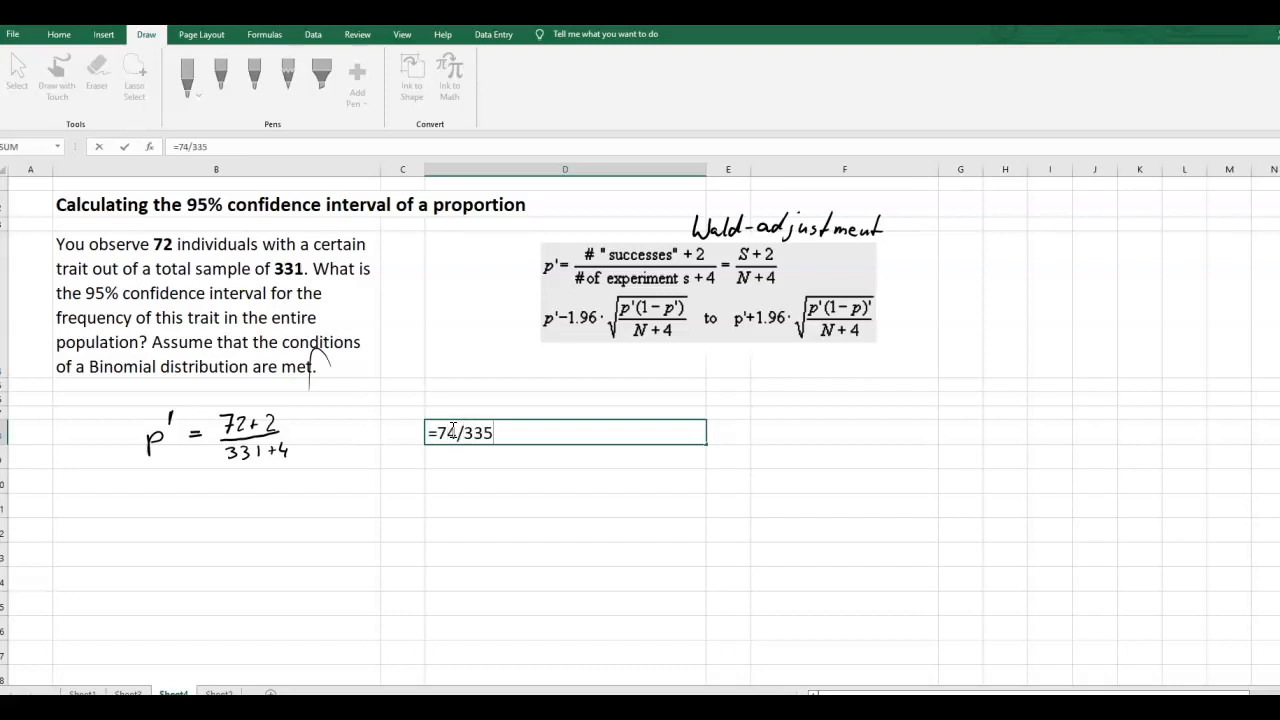
key(Return)
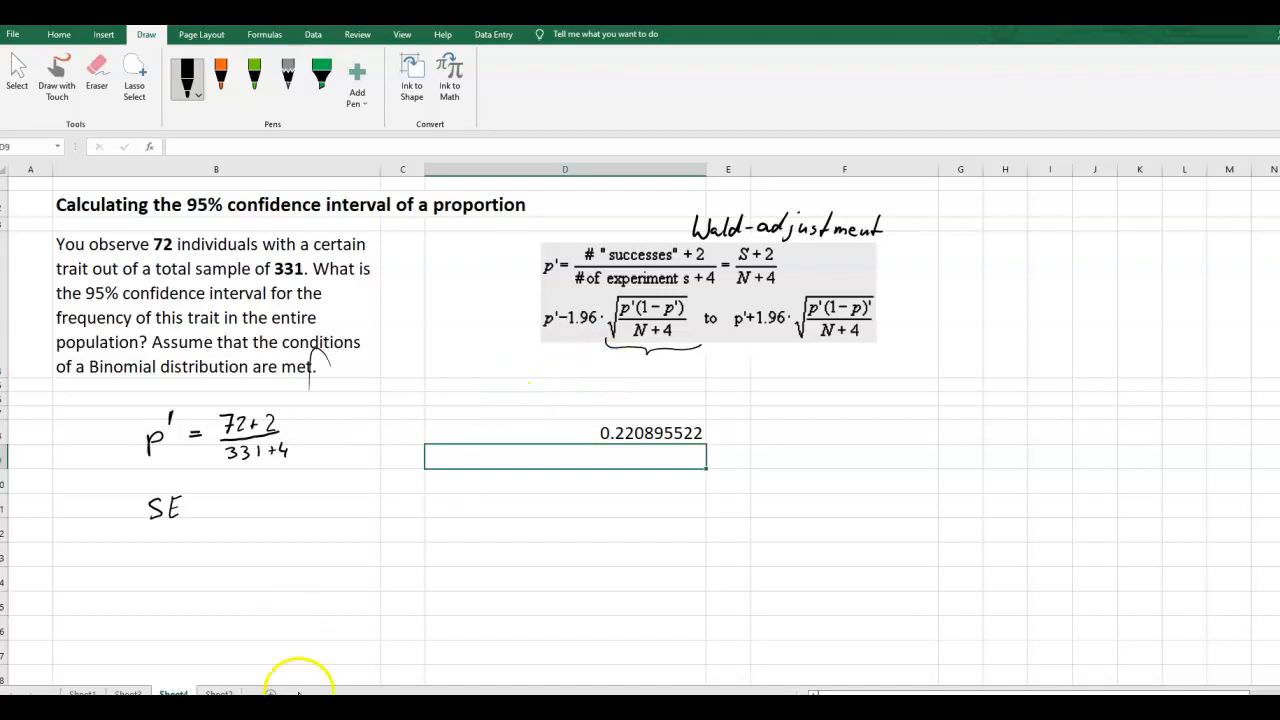
Step: Calculate the standard error in cell D11 with the formula =sqrt(D8*(1-D8)/335)
double_click(493, 508)
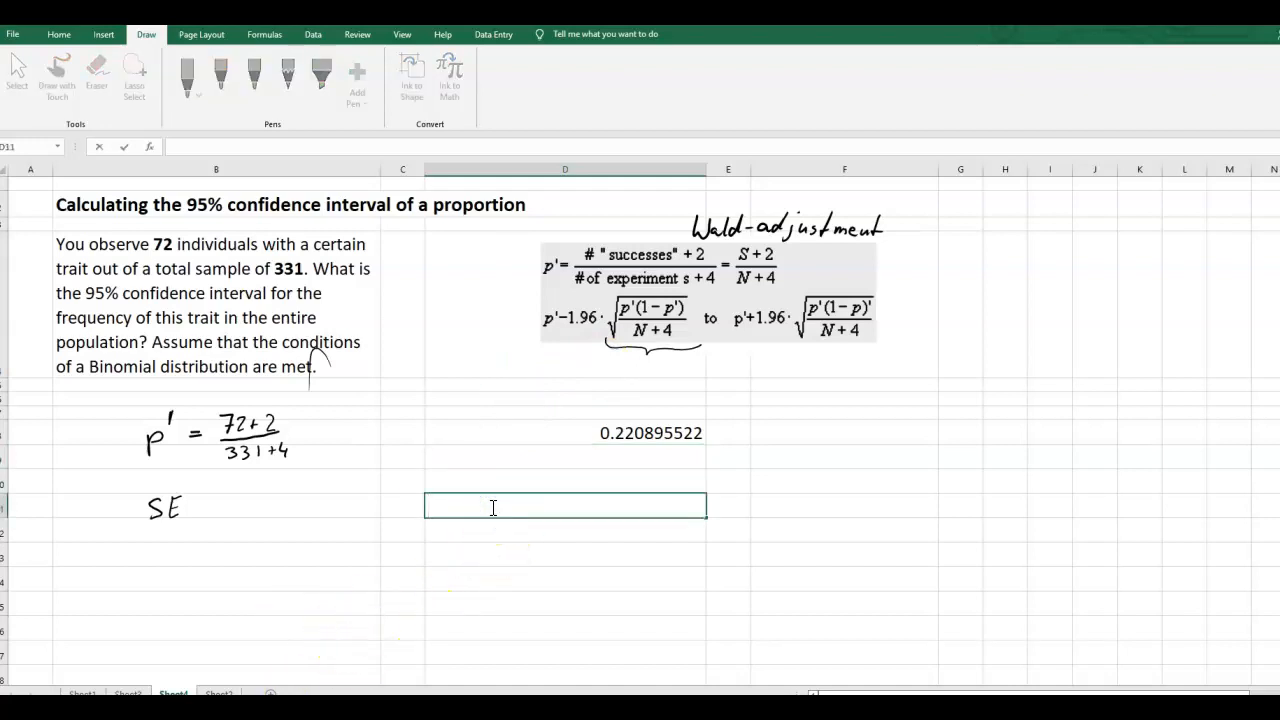
text(=s)
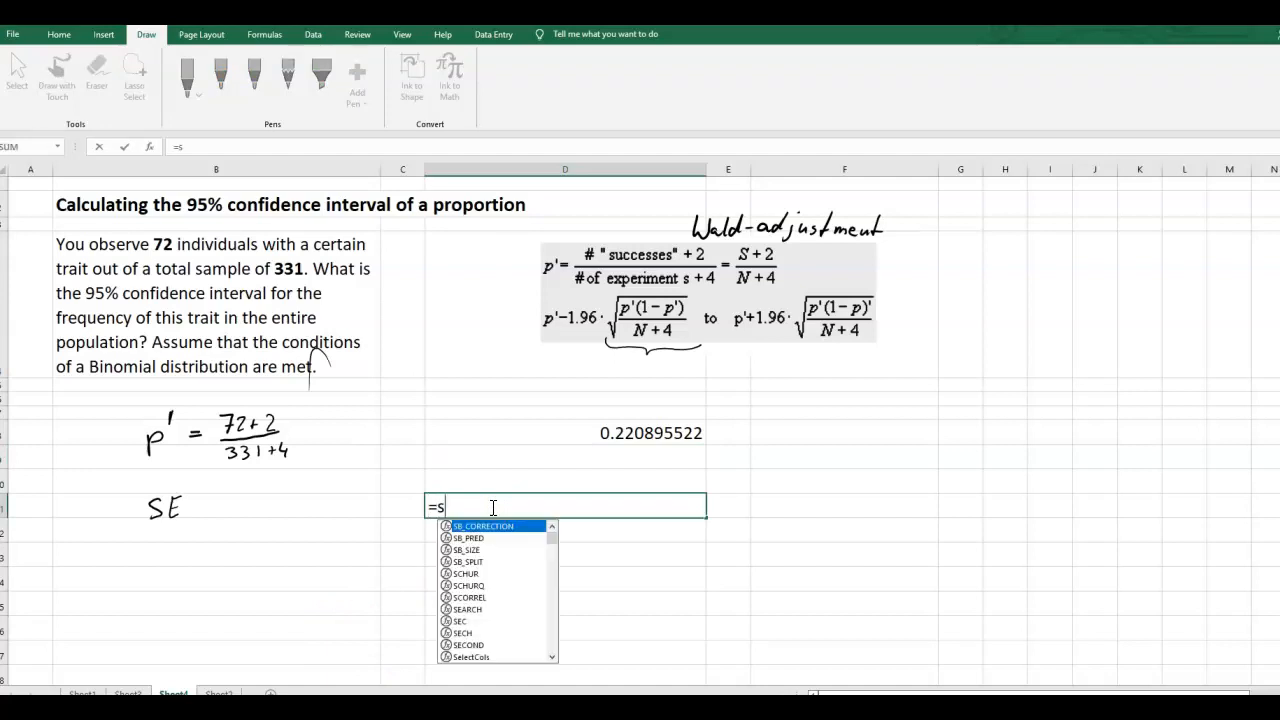
text(qrt()
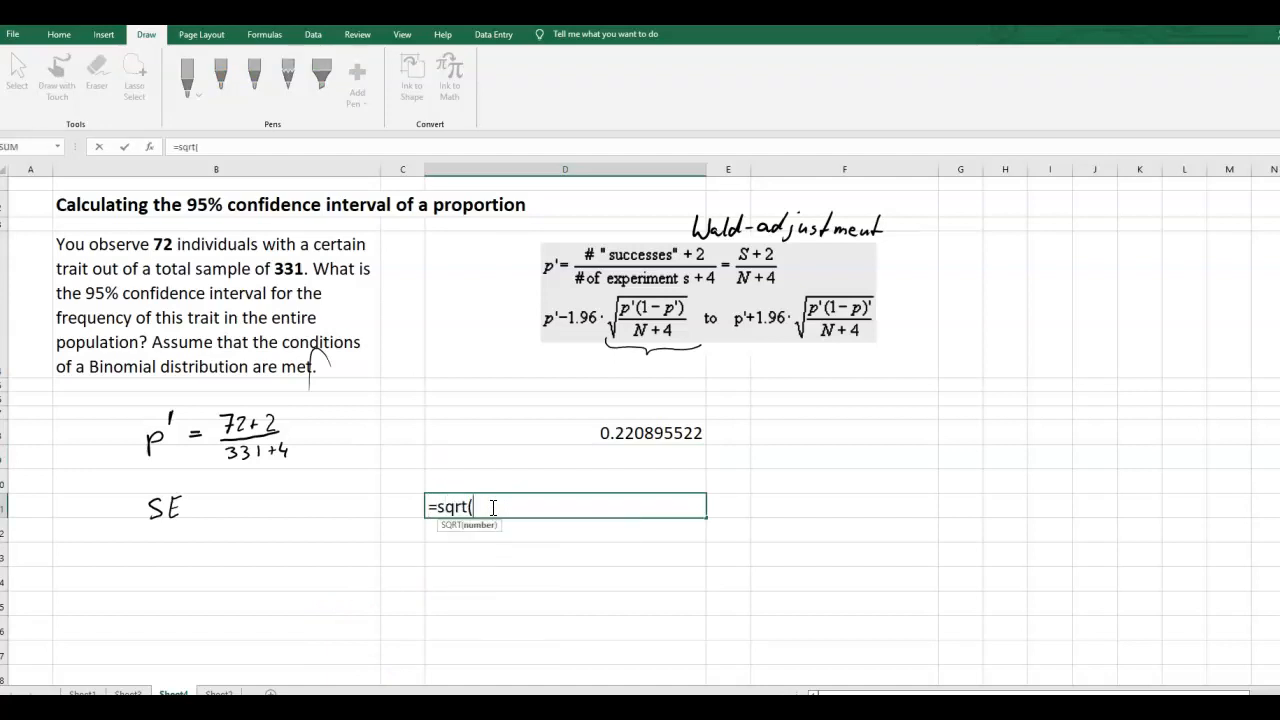
click(654, 433)
text(*()
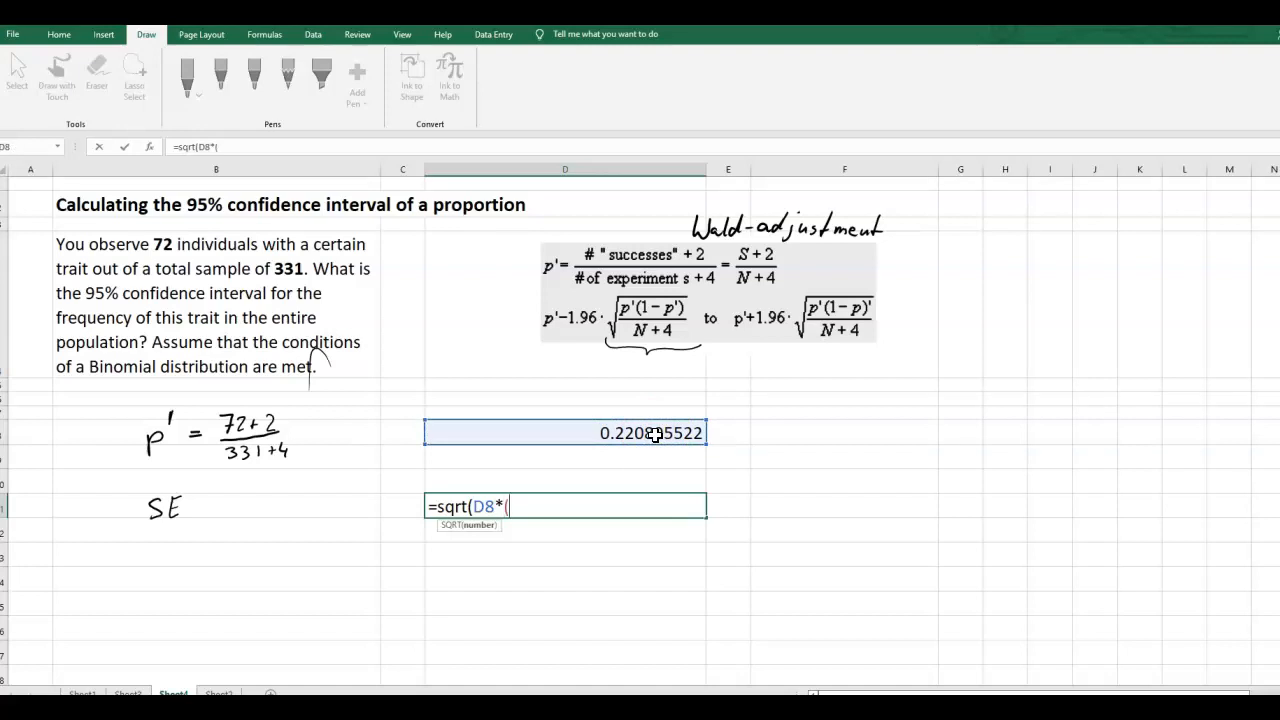
text(1-)
click(655, 435)
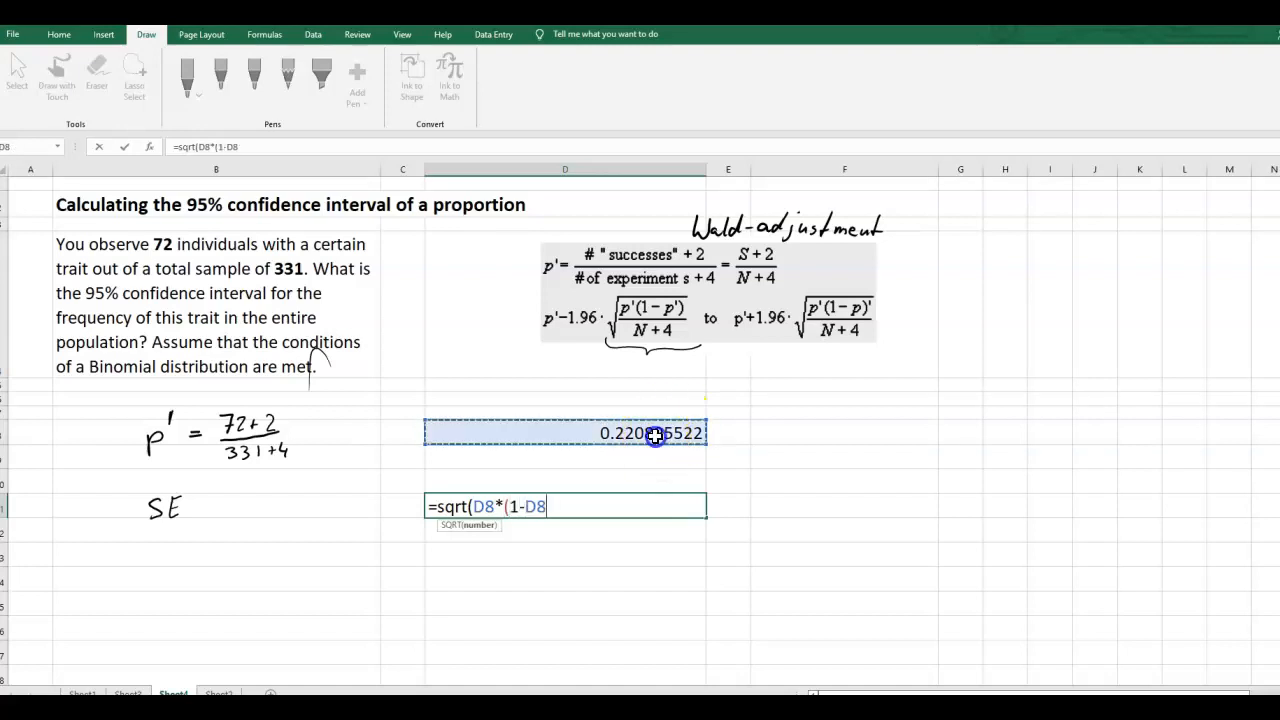
text()/335)
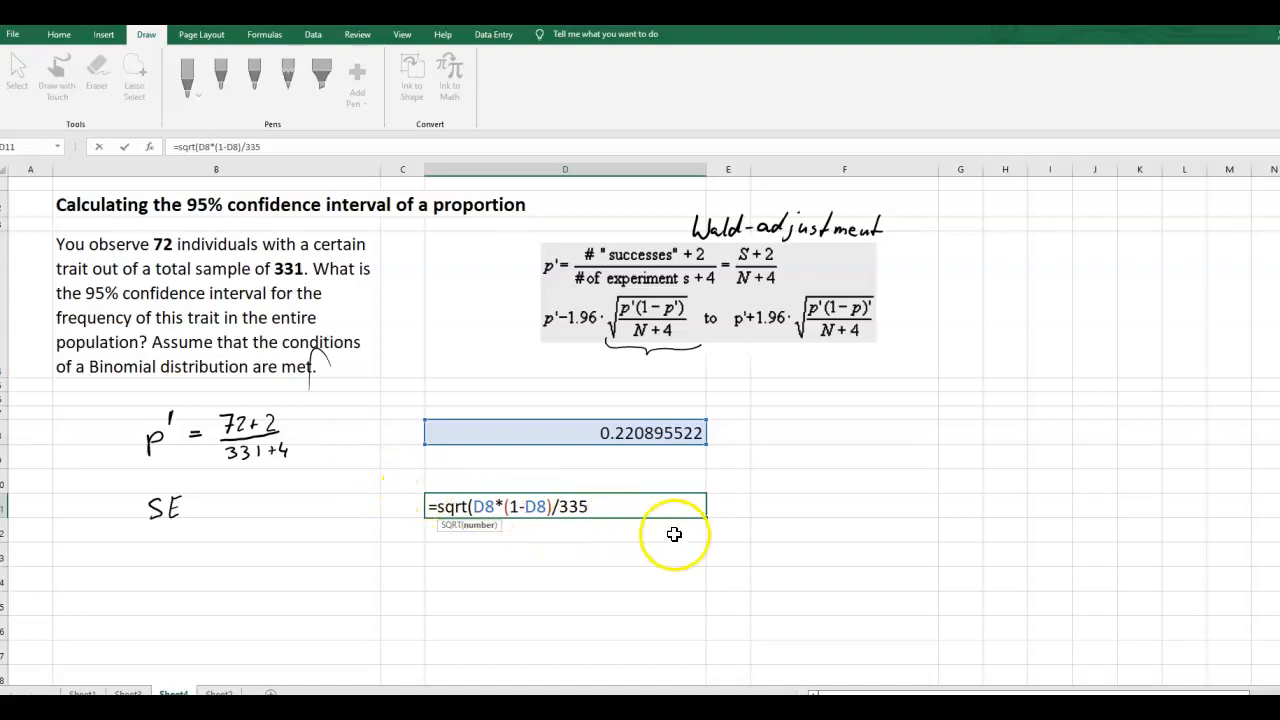
text())
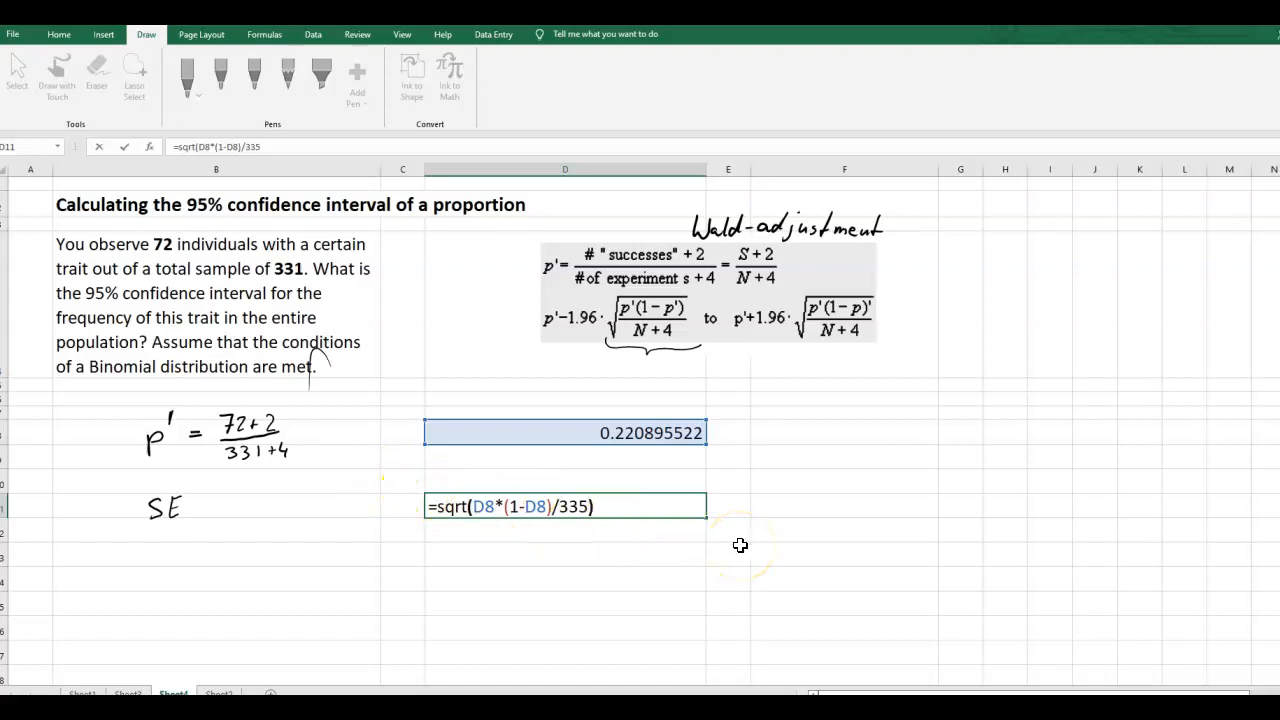
key(Return)
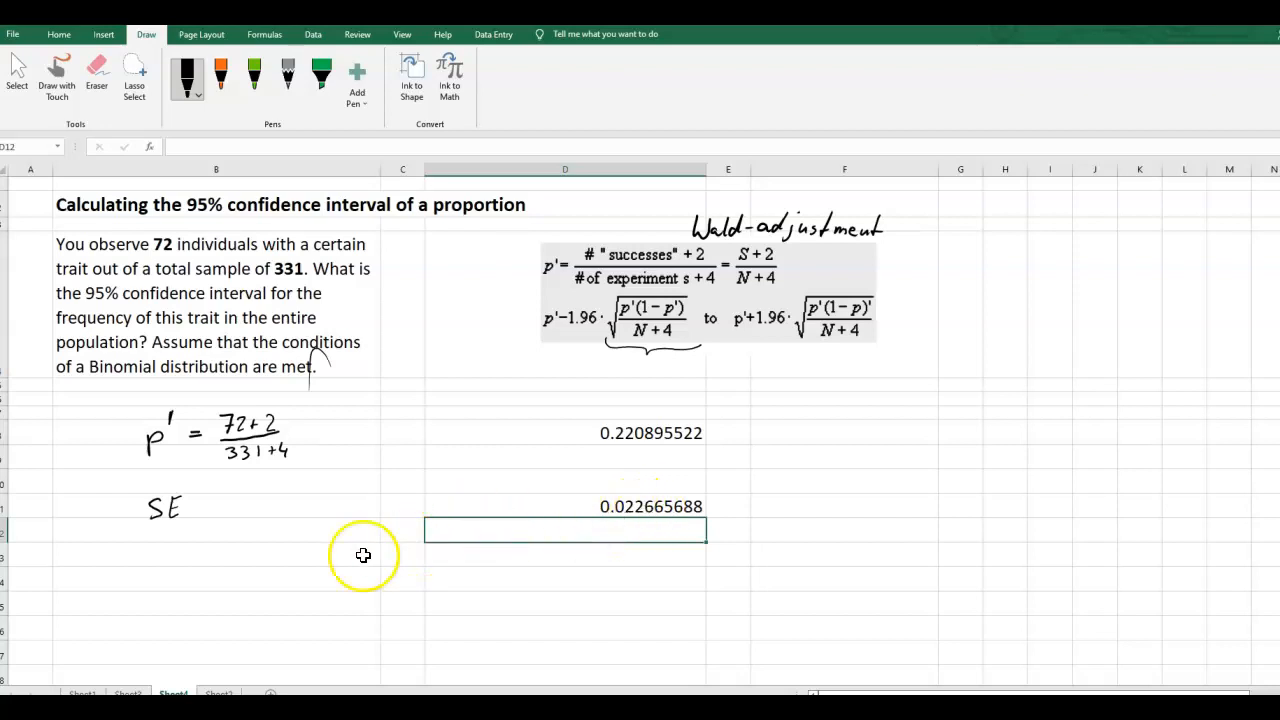
Step: Enter the label "lower bound" in cell B13 and set its font size to 20
click(175, 567)
click(174, 554)
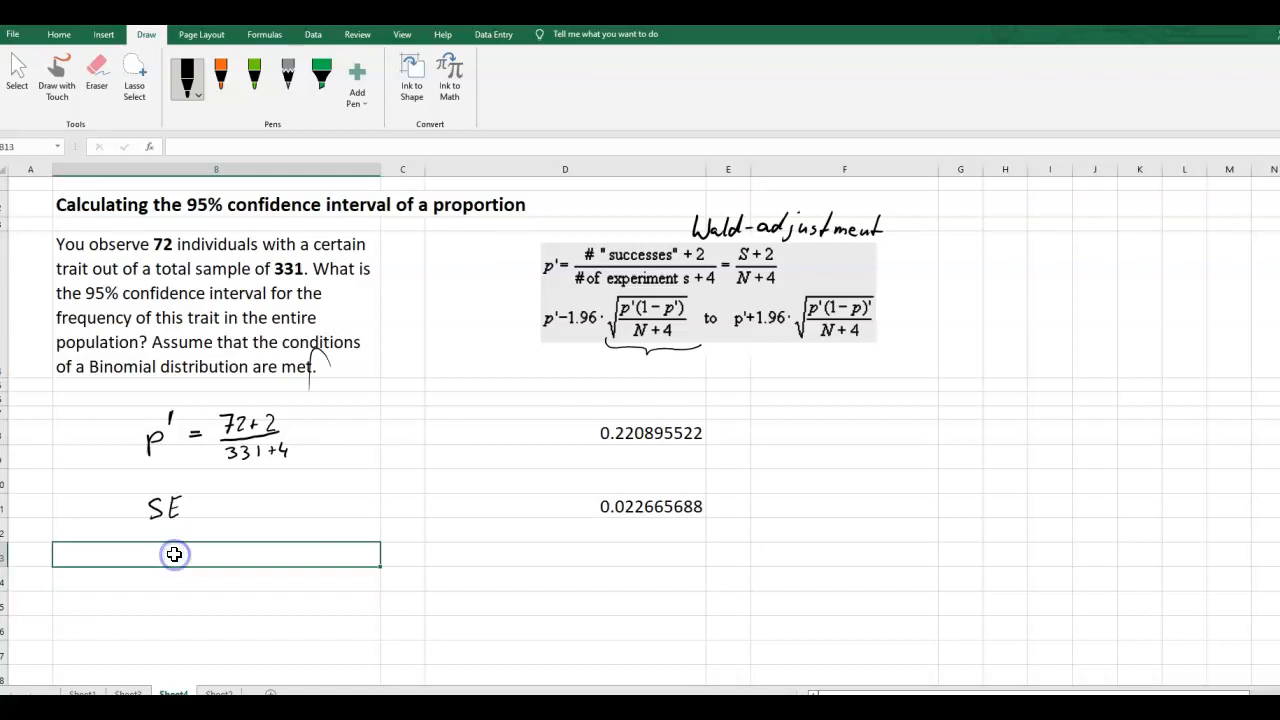
text(lower bound)
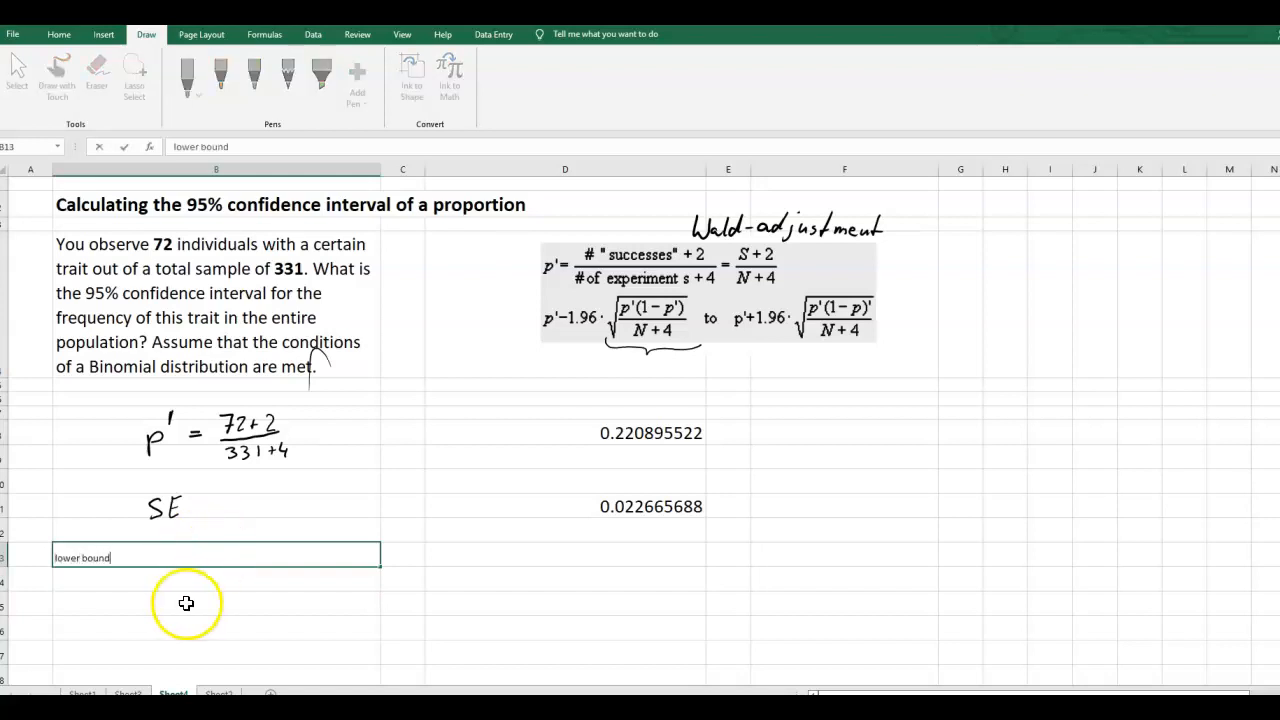
drag(177, 554, 40, 551)
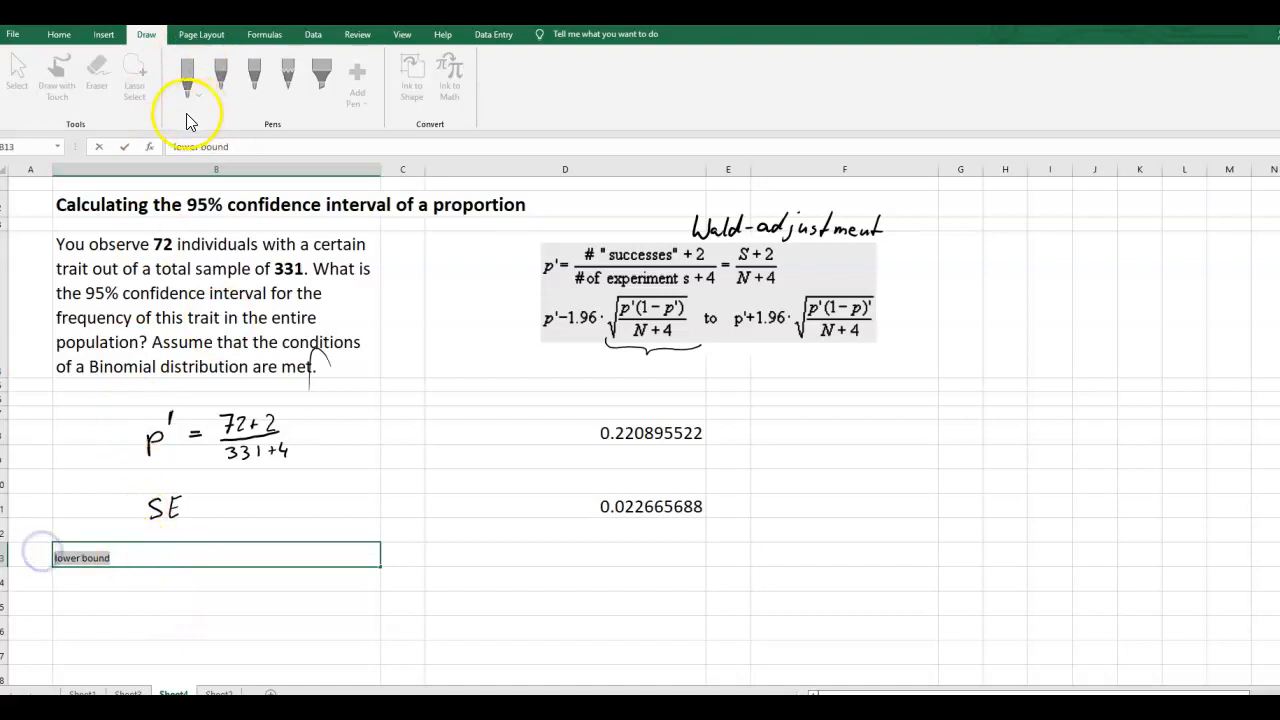
click(59, 34)
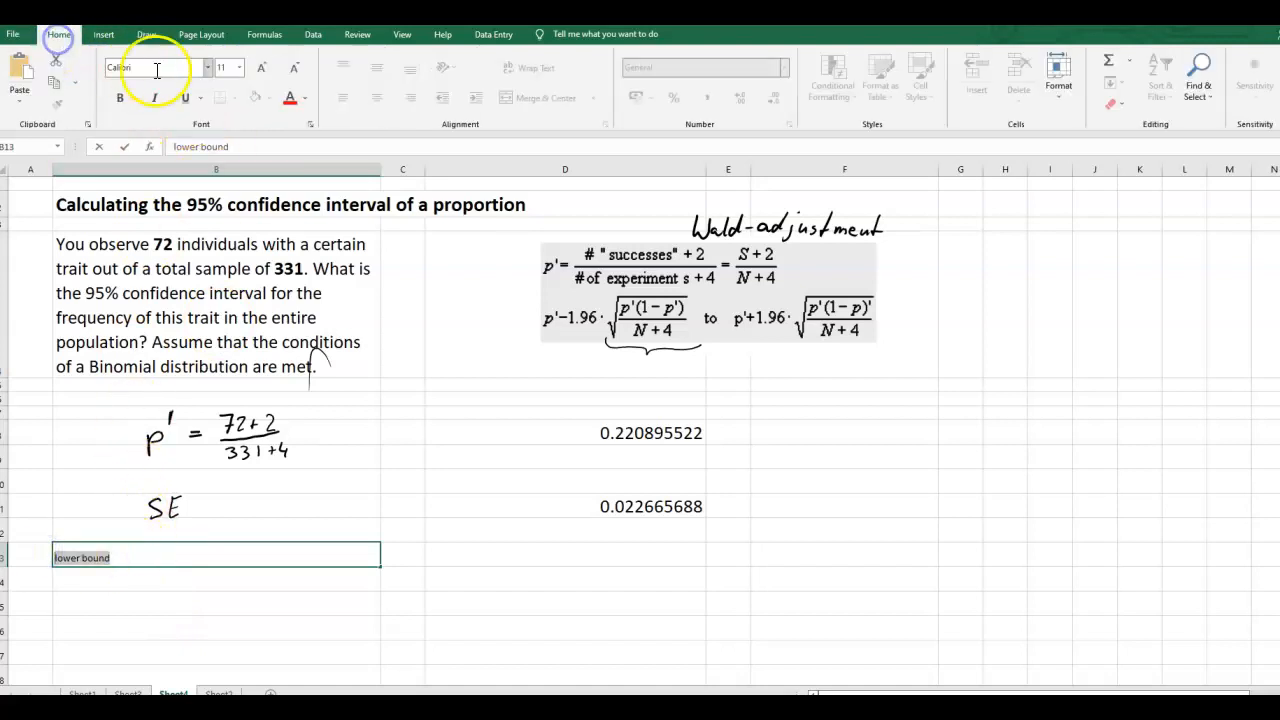
click(238, 67)
click(228, 192)
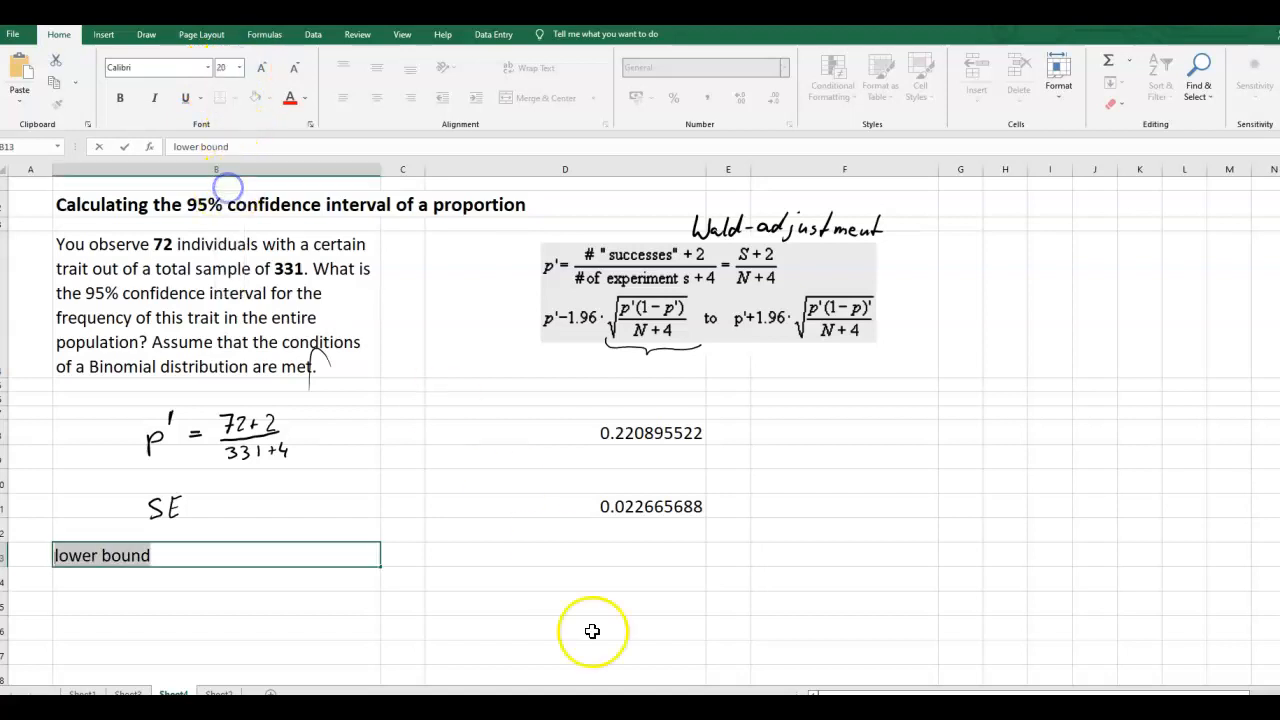
Step: Calculate the lower confidence bound in cell D13 with the formula =D8-1.96*D11
click(566, 553)
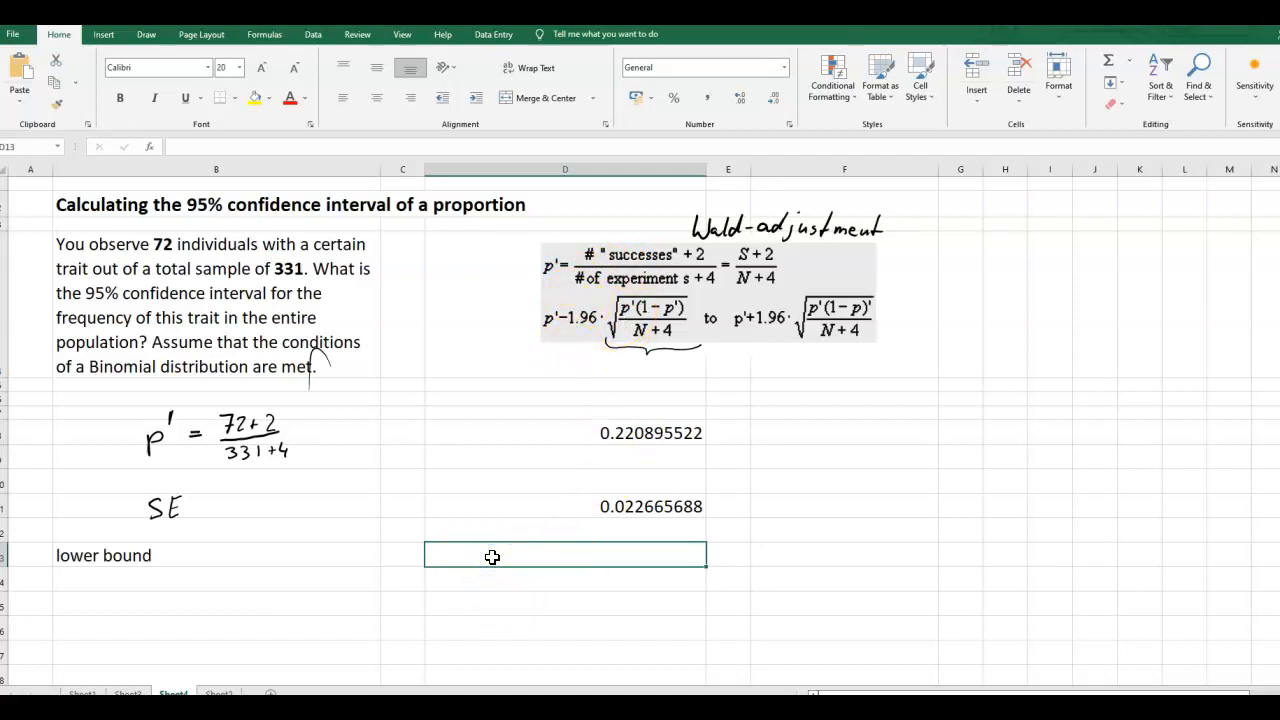
text(=)
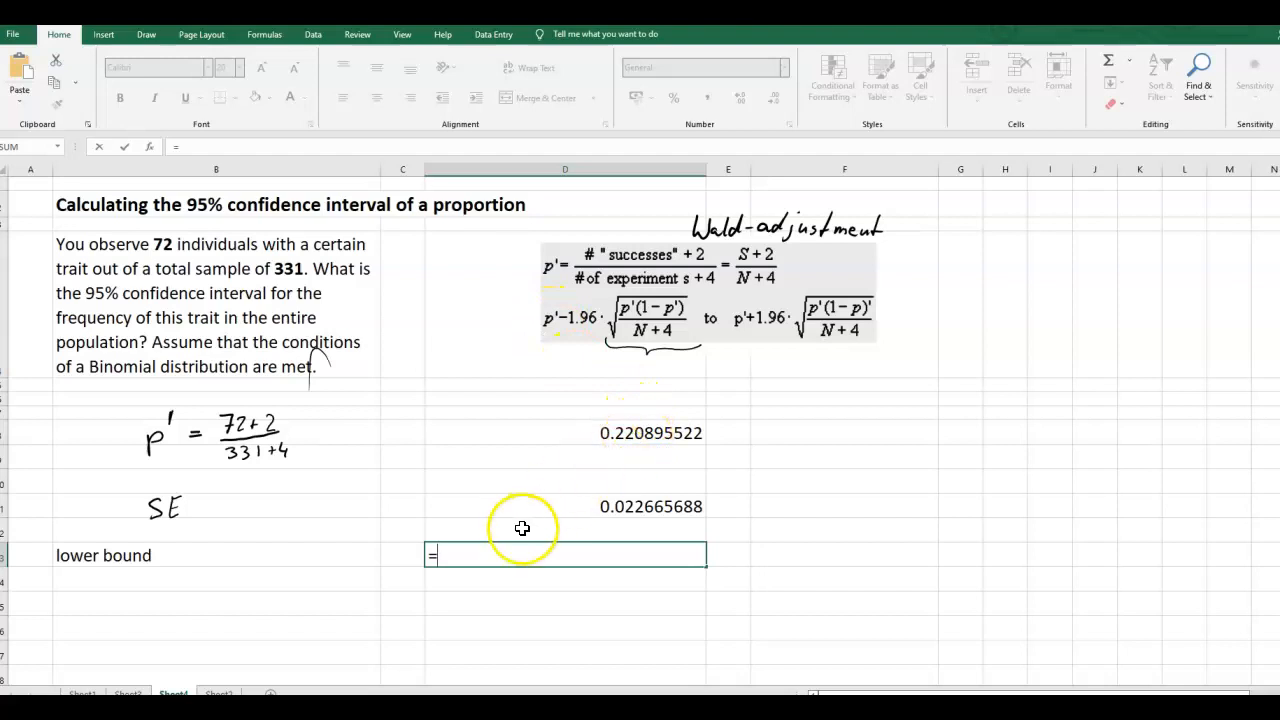
click(618, 436)
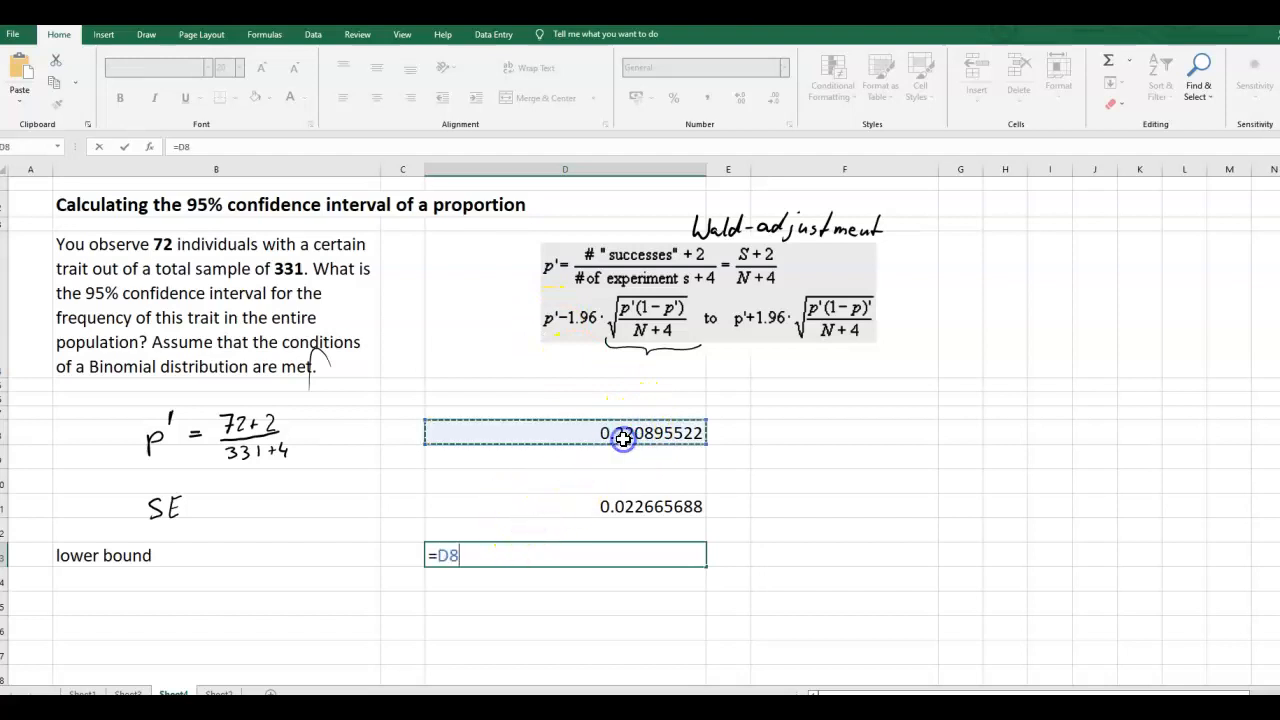
text(-)
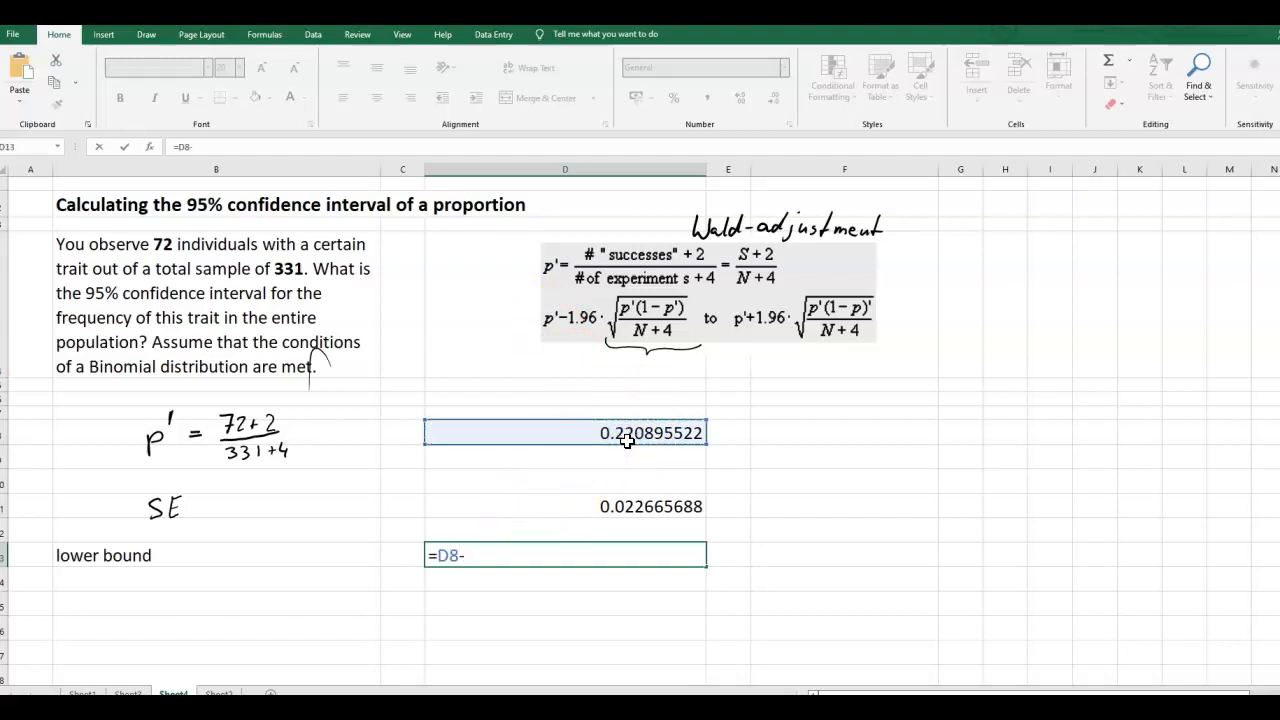
text(1.96)
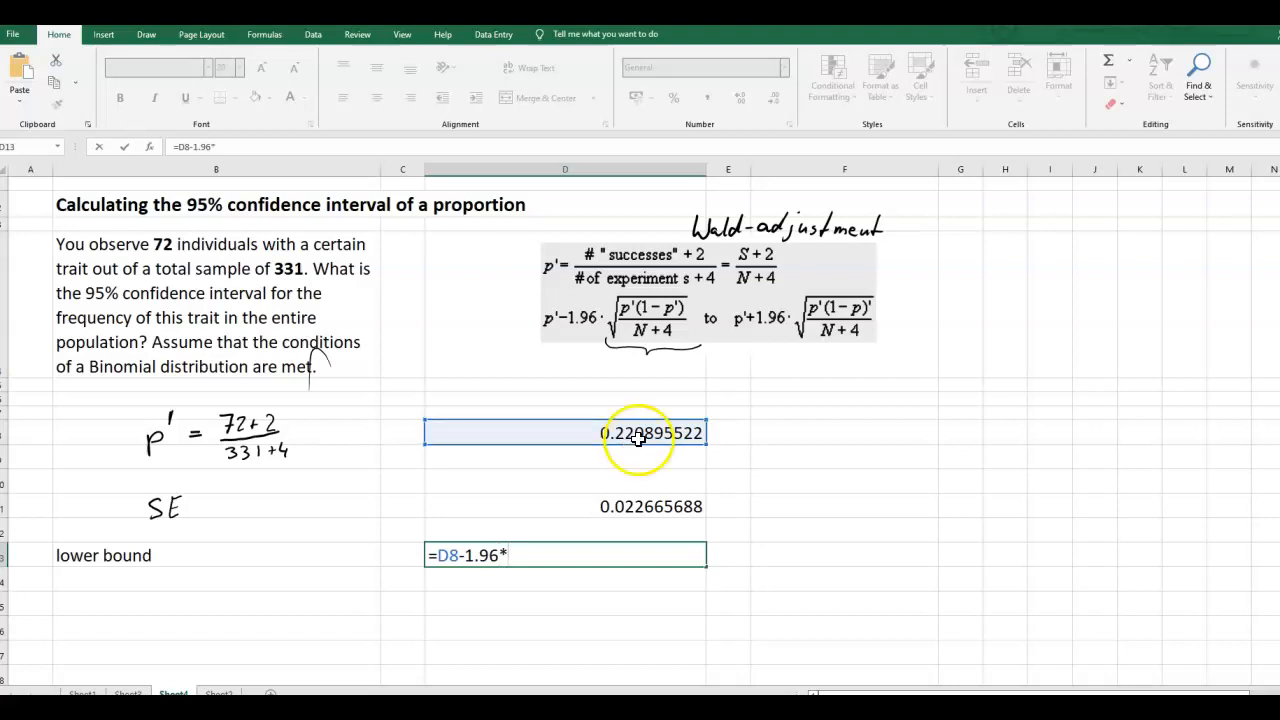
click(637, 508)
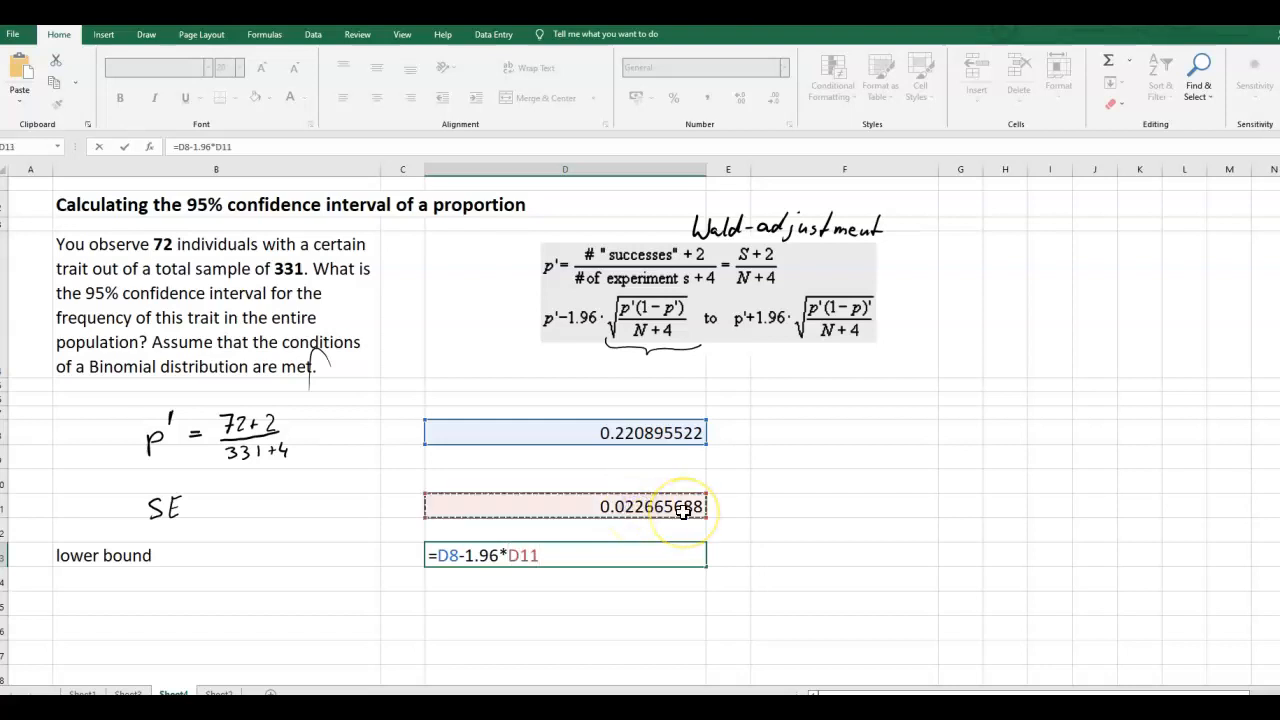
key(Return)
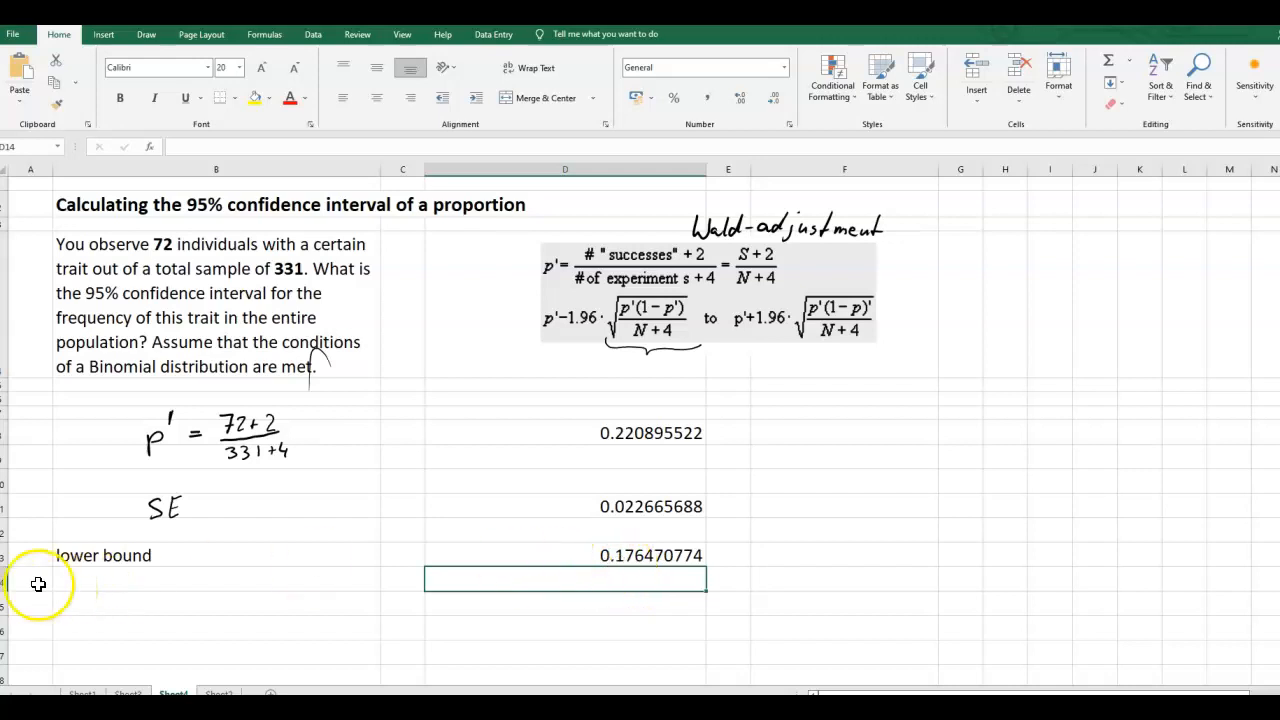
Step: Enter the label "upper bound" in cell B15 and set its font size to 20
click(99, 583)
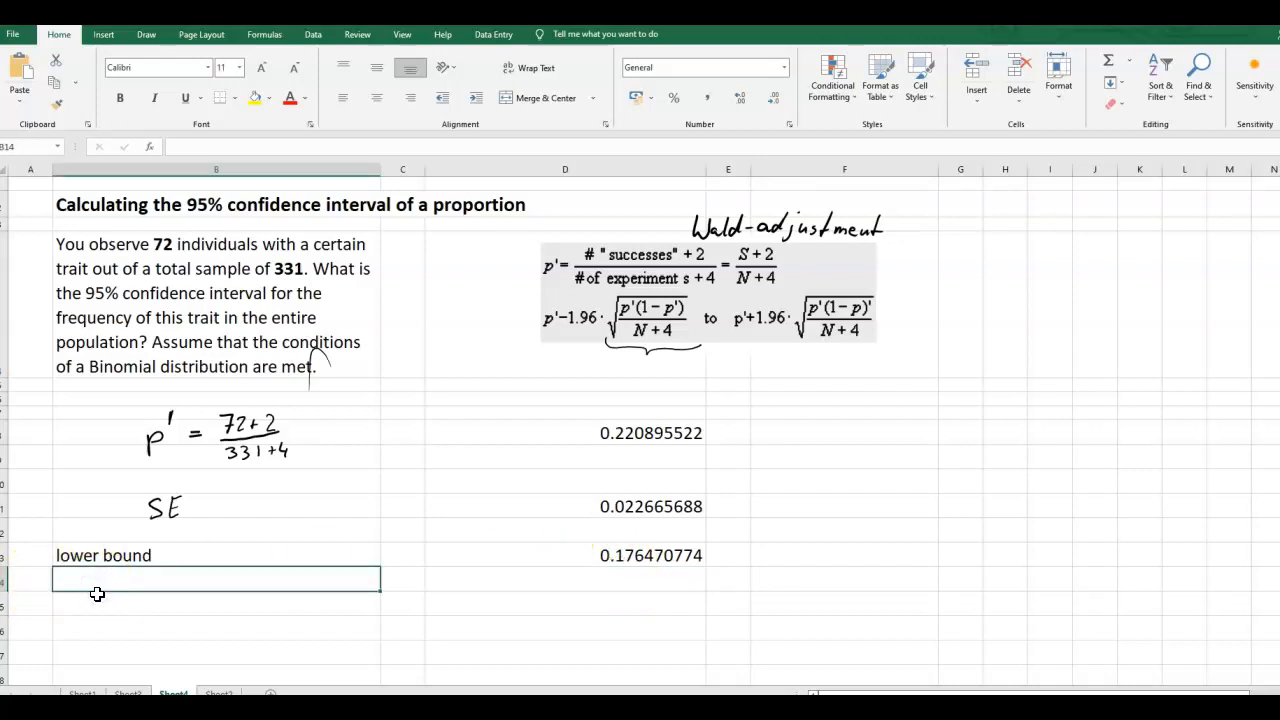
click(96, 597)
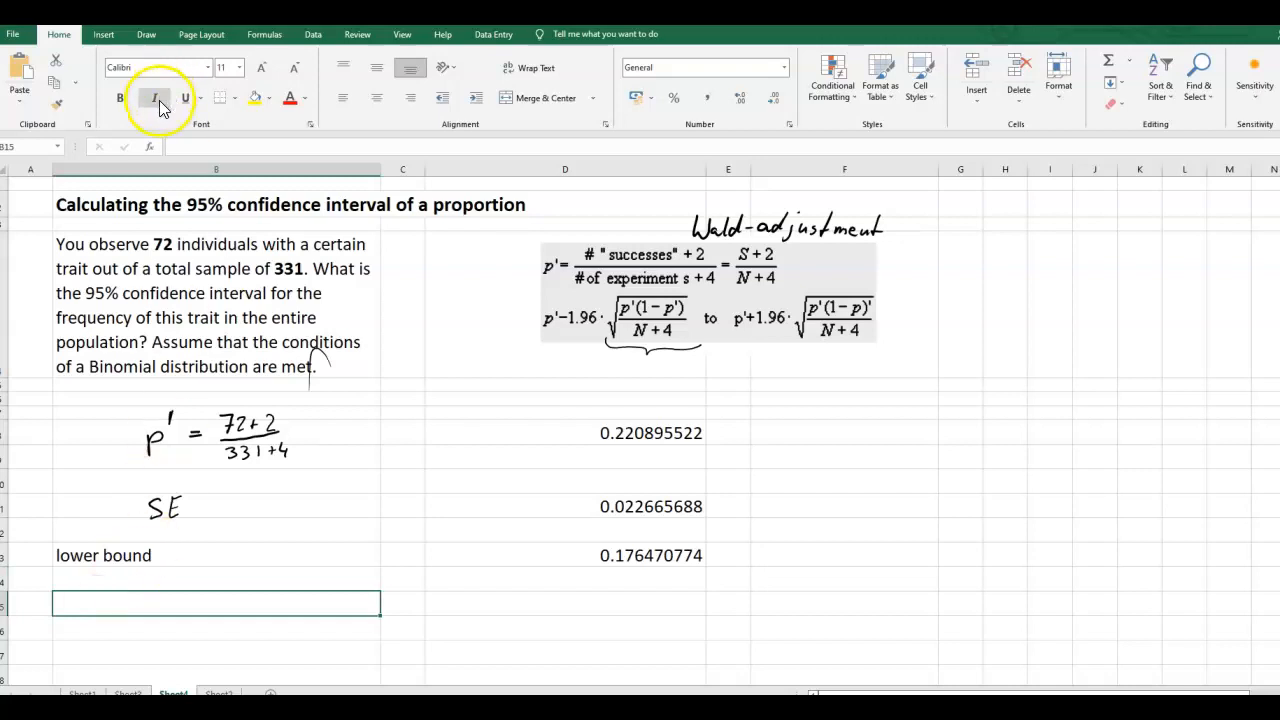
text(u)
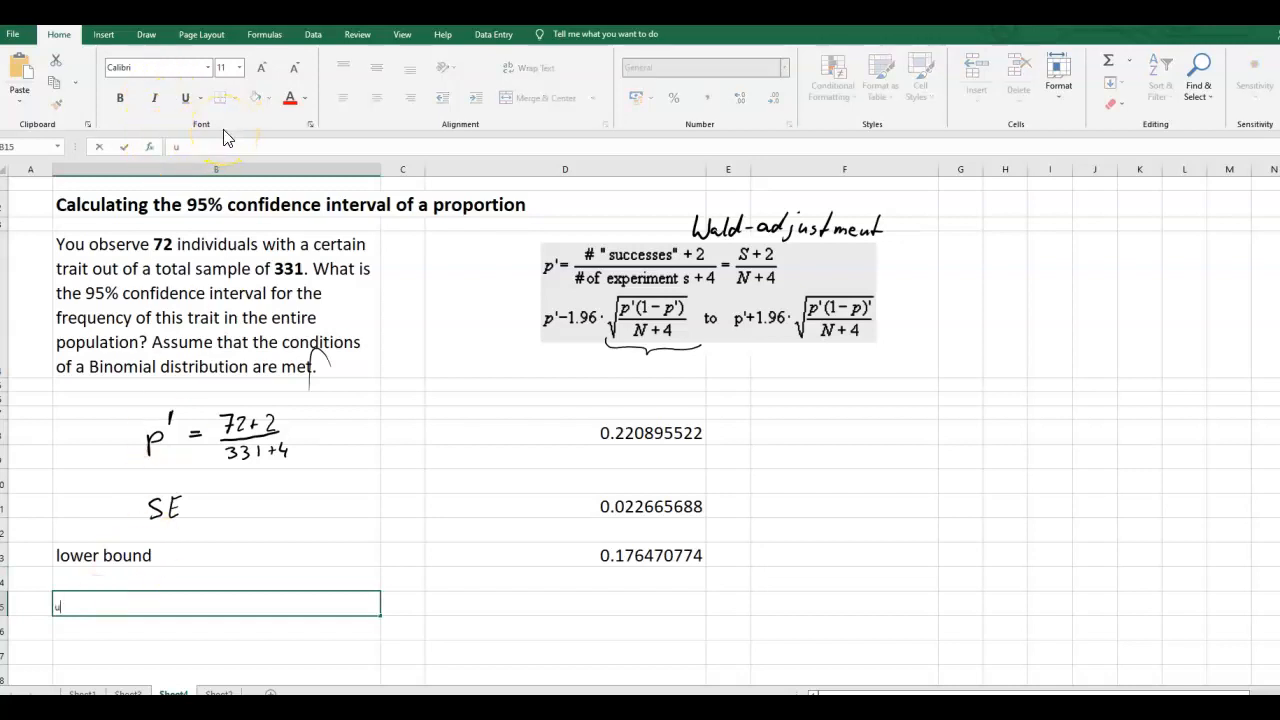
text(pper bound)
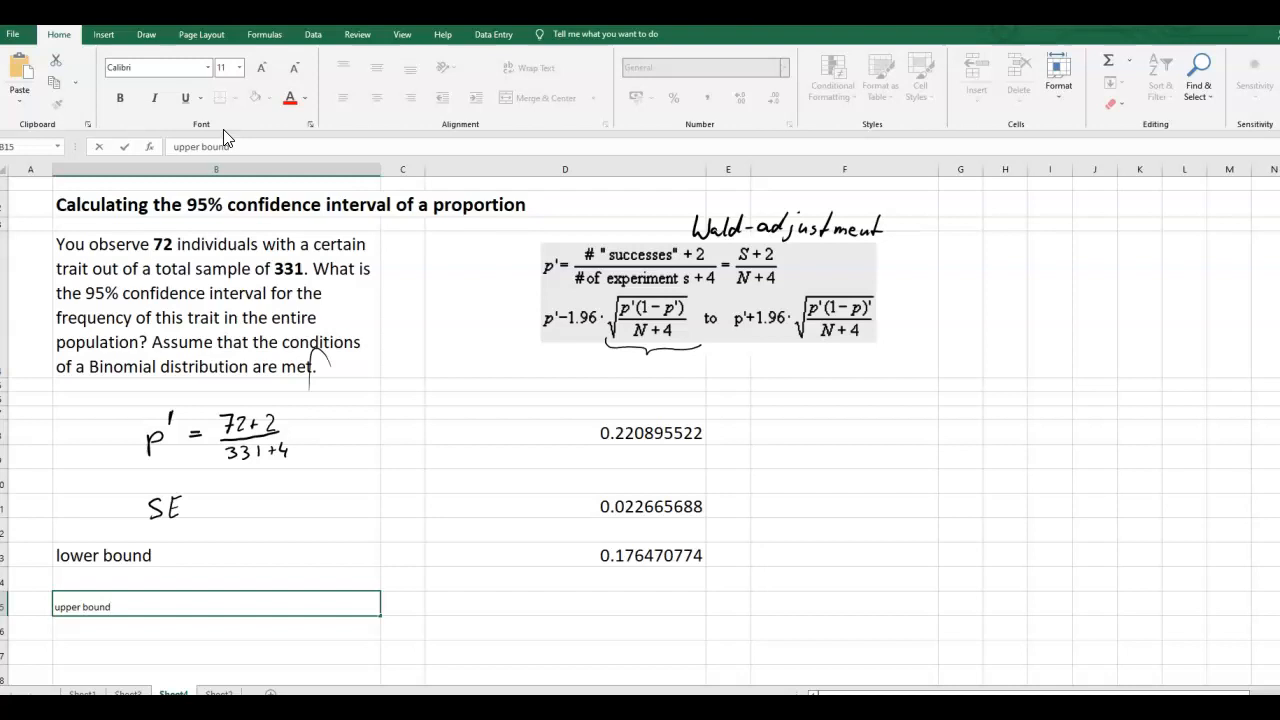
click(237, 67)
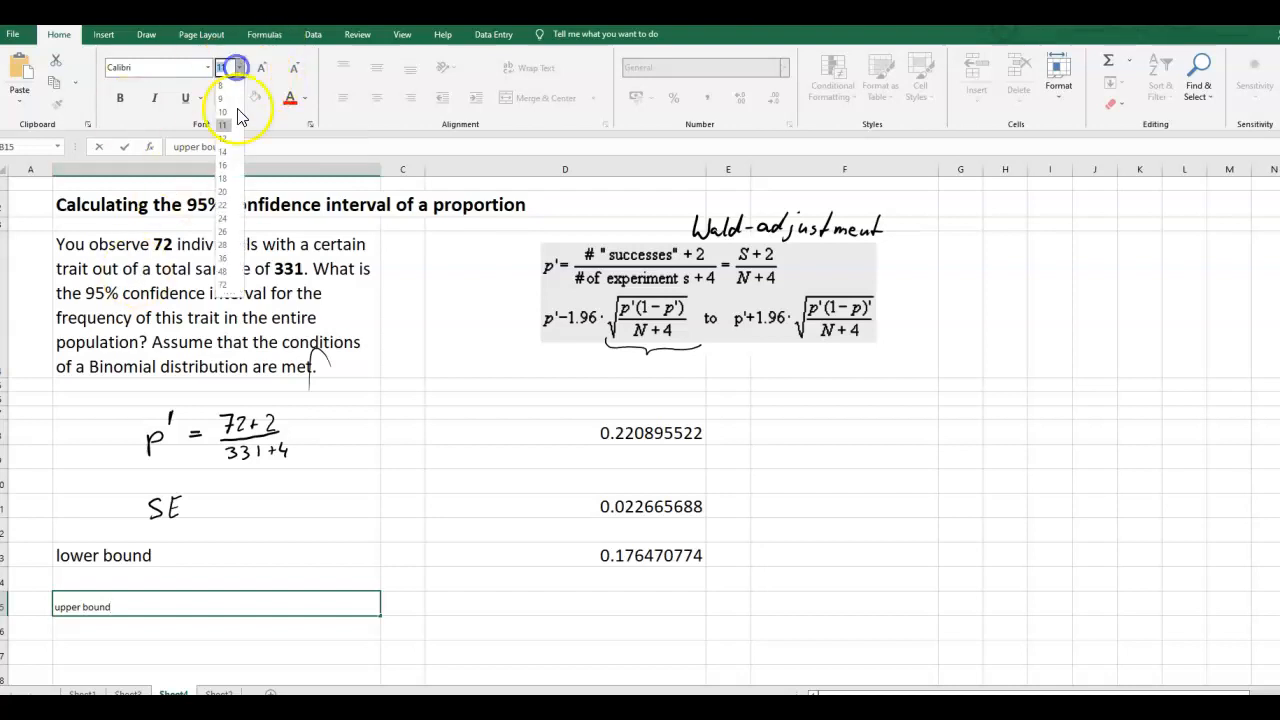
click(224, 191)
drag(110, 604, 47, 602)
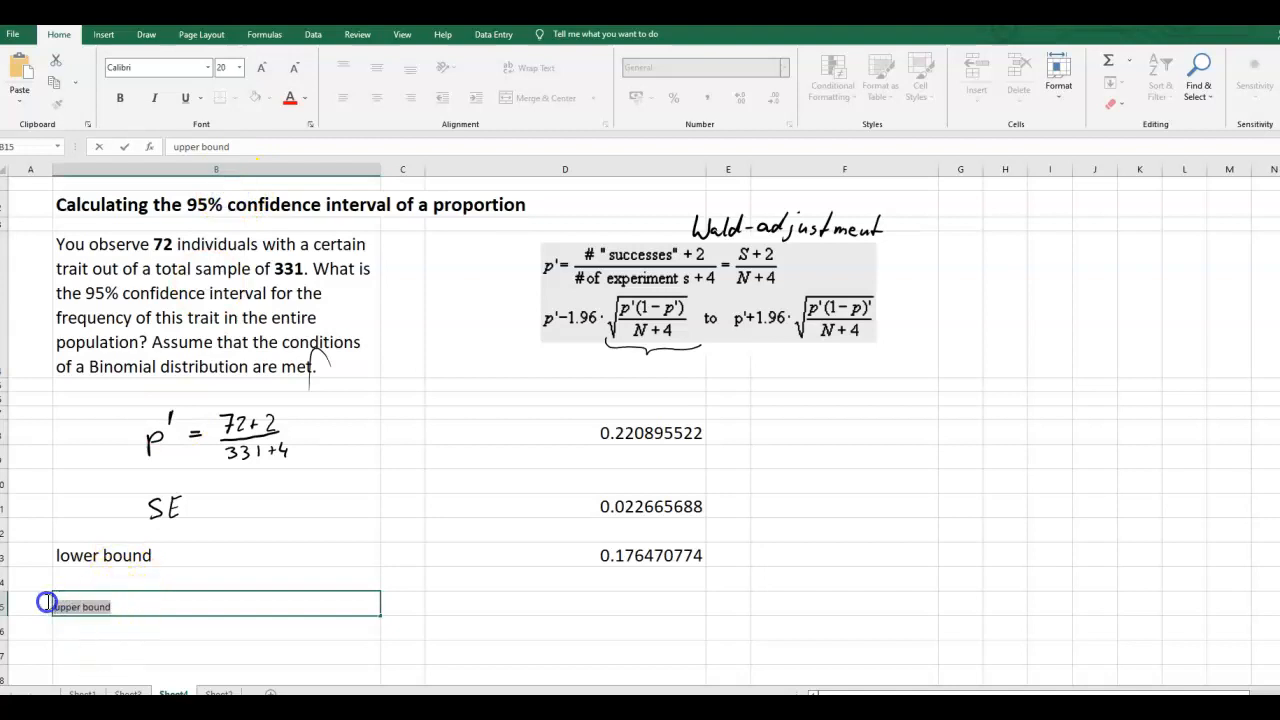
click(240, 72)
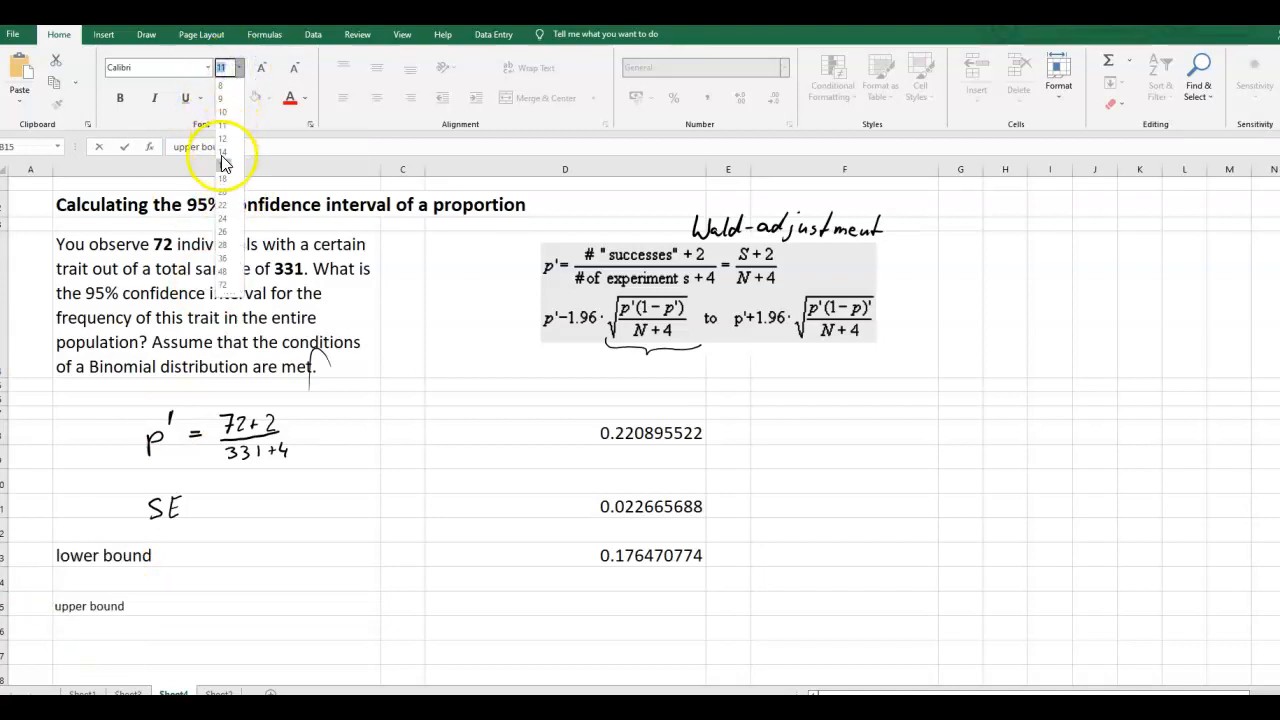
click(222, 196)
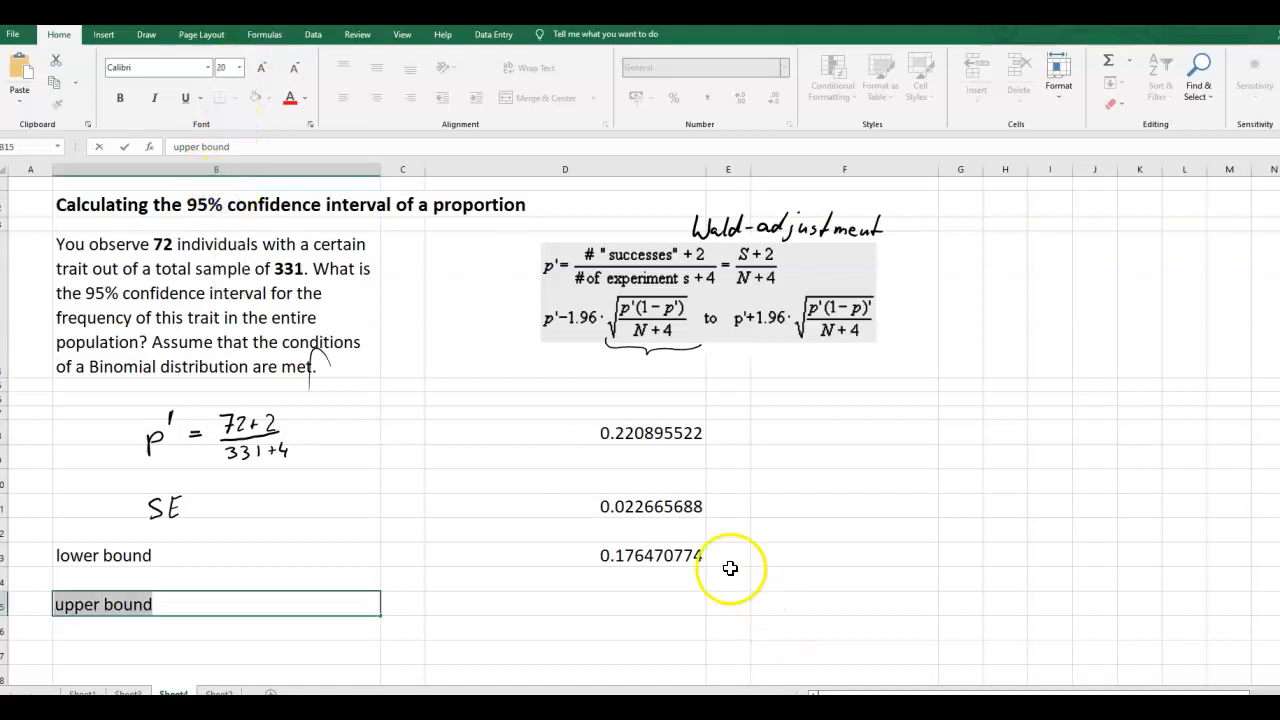
Step: Calculate the upper confidence bound in cell D15 with the formula =D8+1.96*D11
click(617, 598)
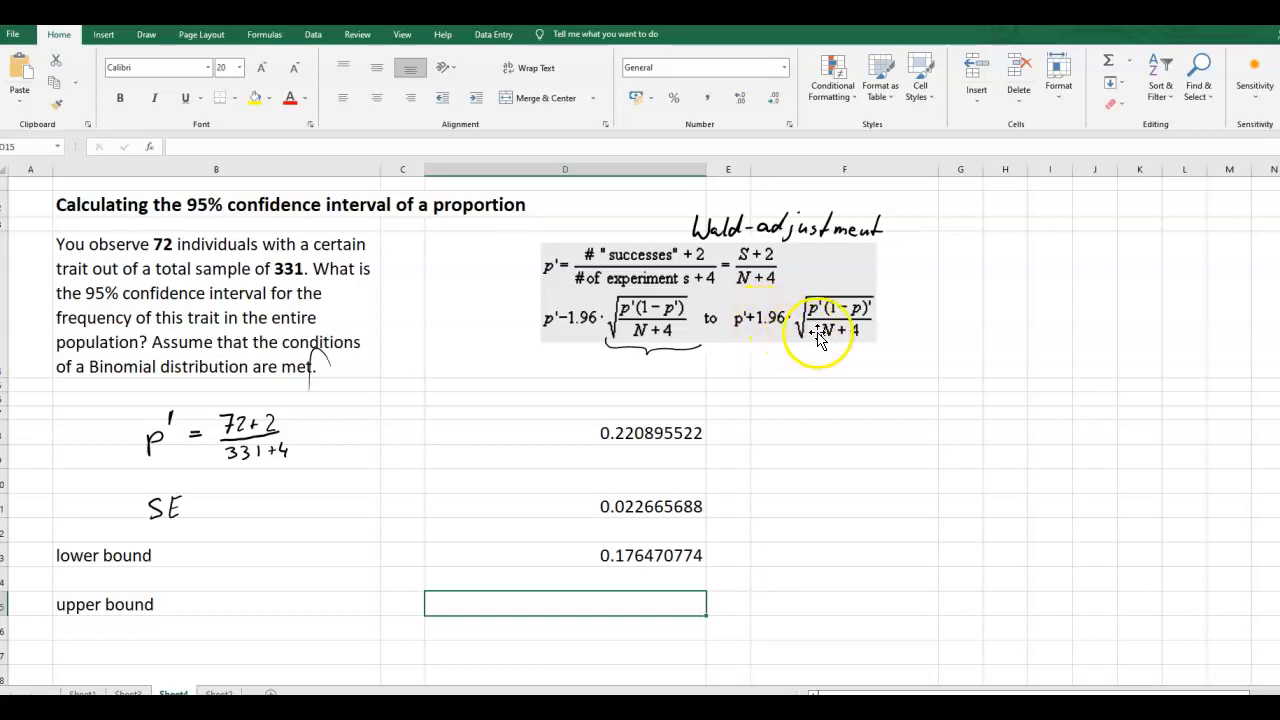
double_click(575, 596)
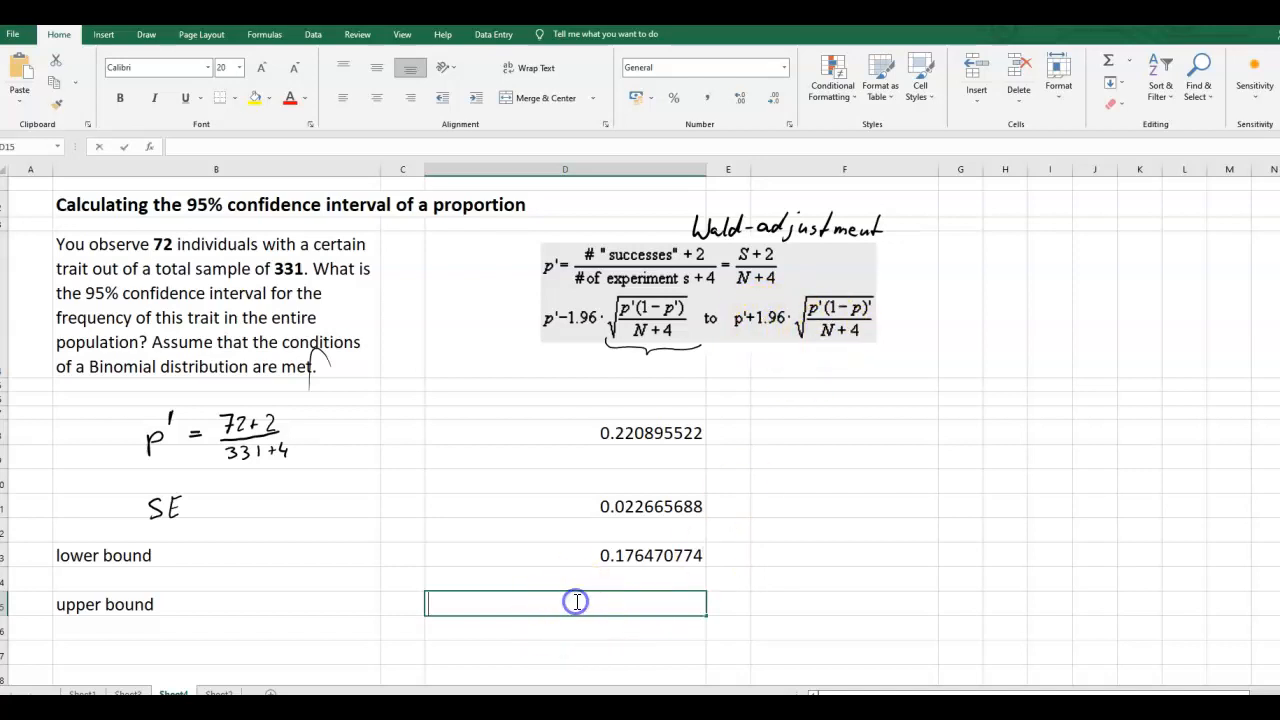
text(=)
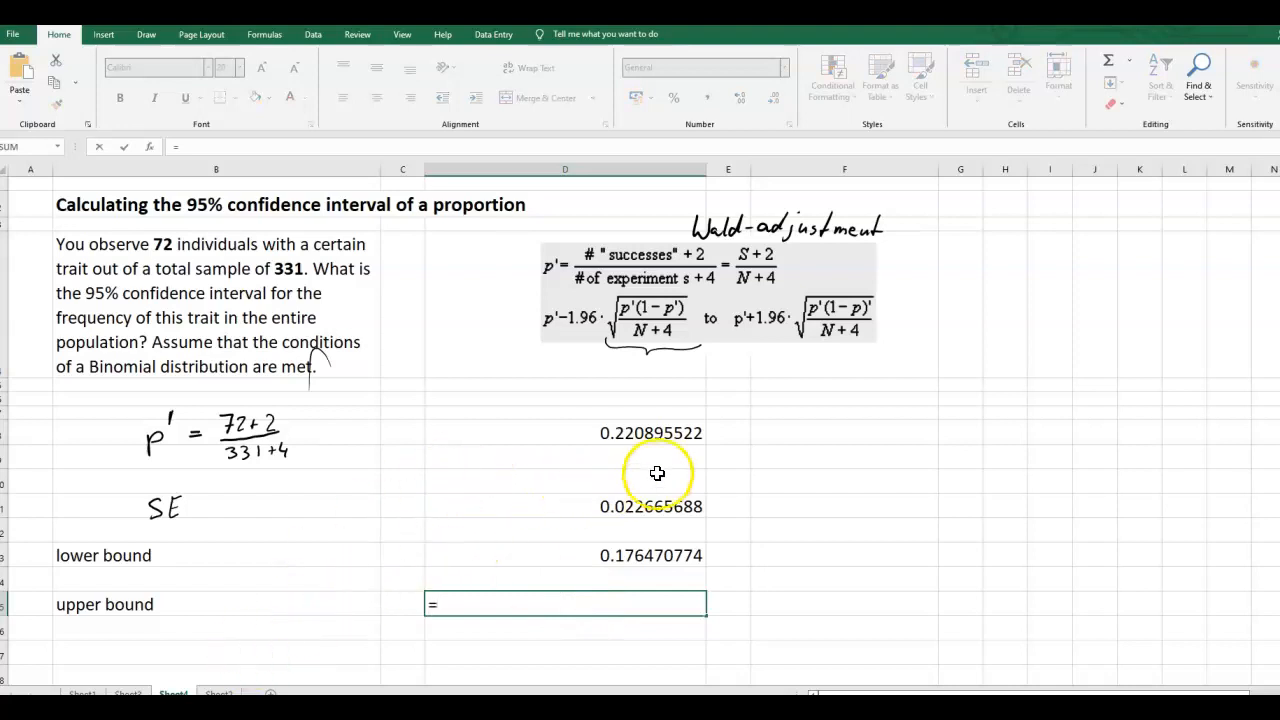
click(678, 436)
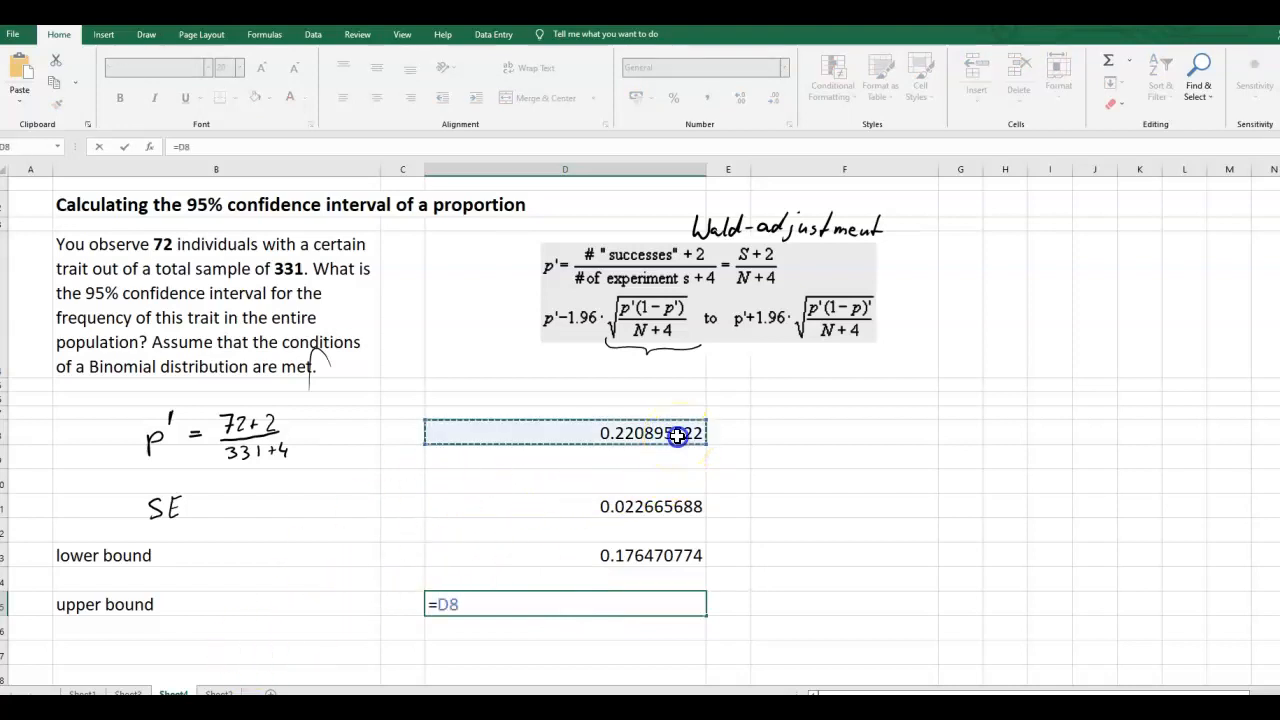
text(+1.96*)
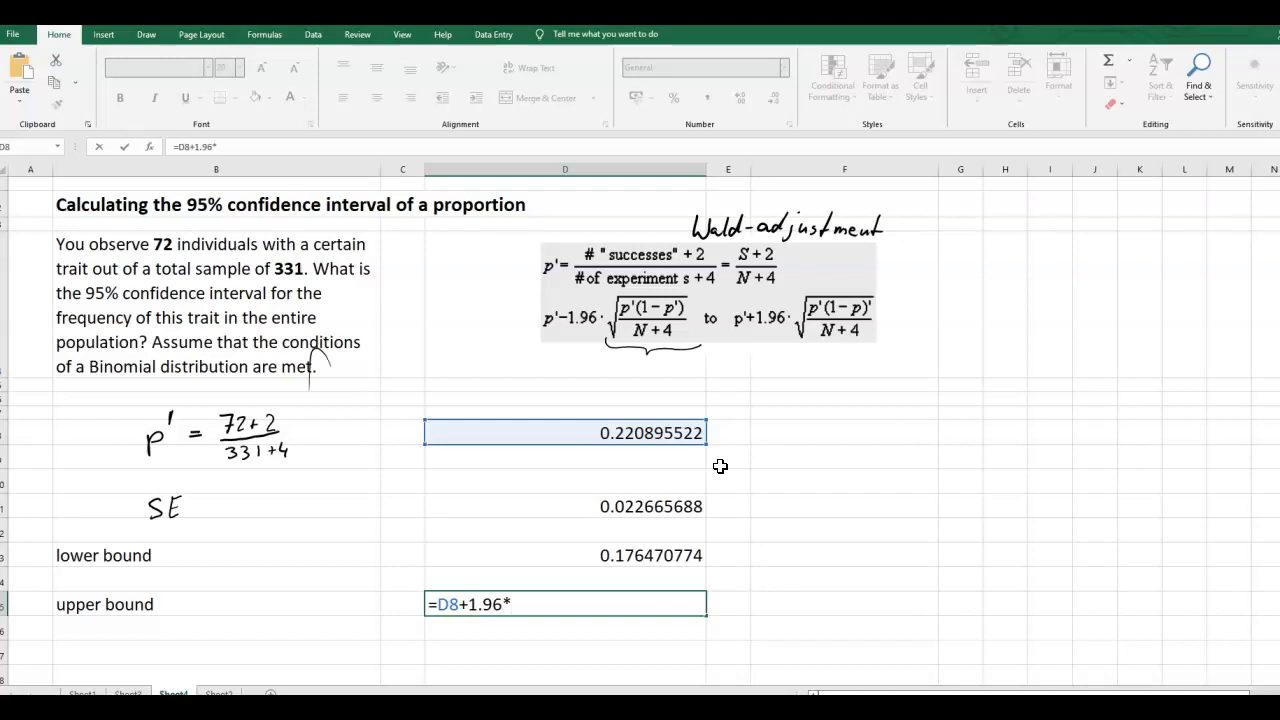
click(662, 506)
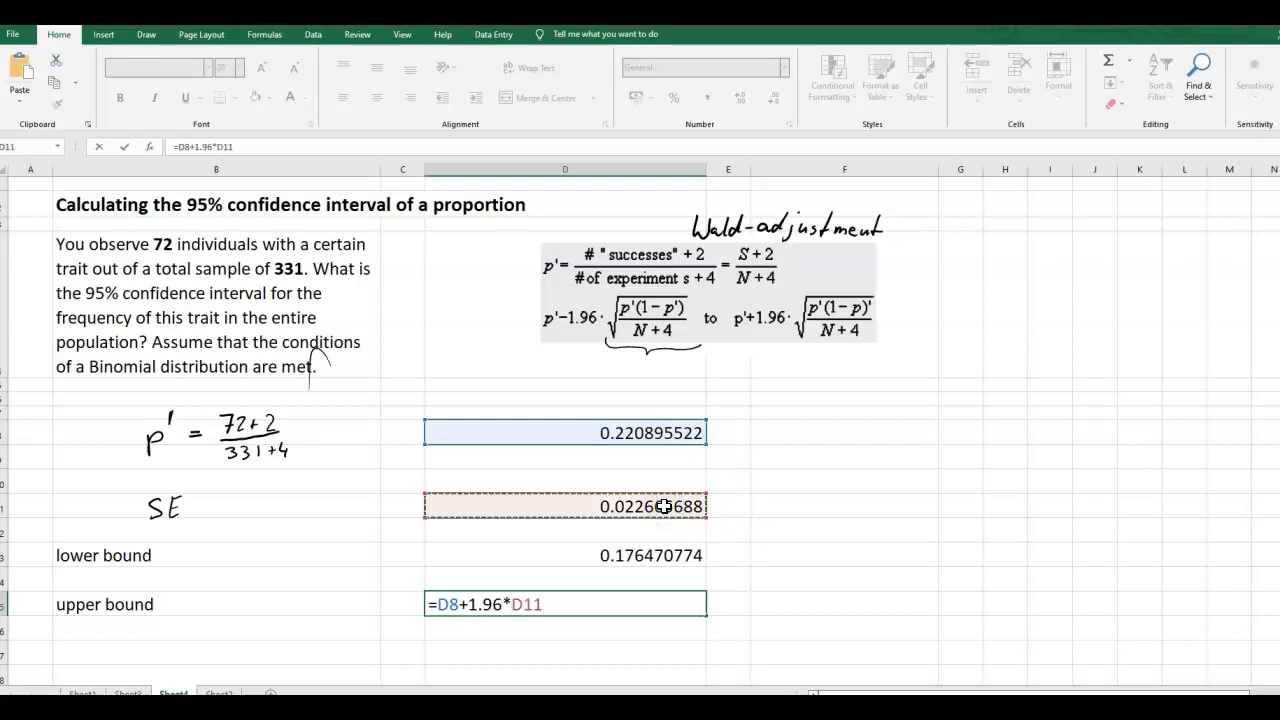
key(Return)
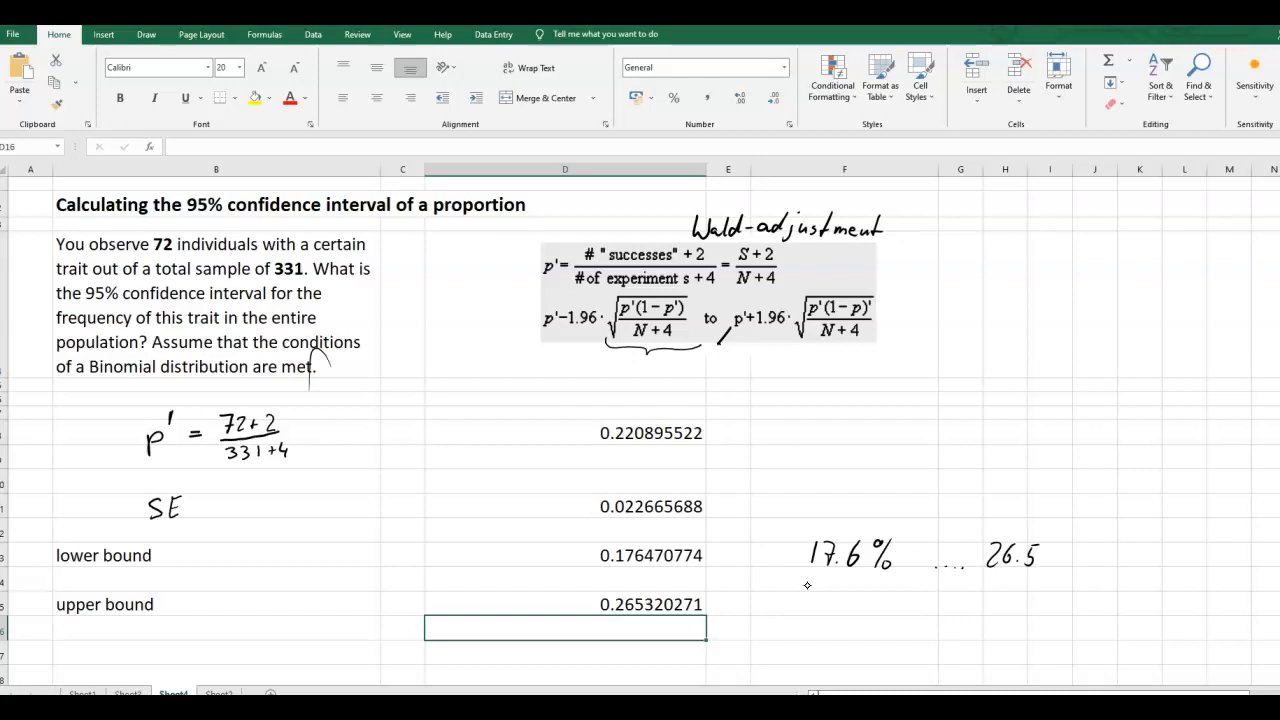
Step: Handwrite the percent sign after 26.5 in the interval note beside the lower and upper bounds
drag(1064, 542, 1044, 571)
drag(1055, 562, 1059, 570)
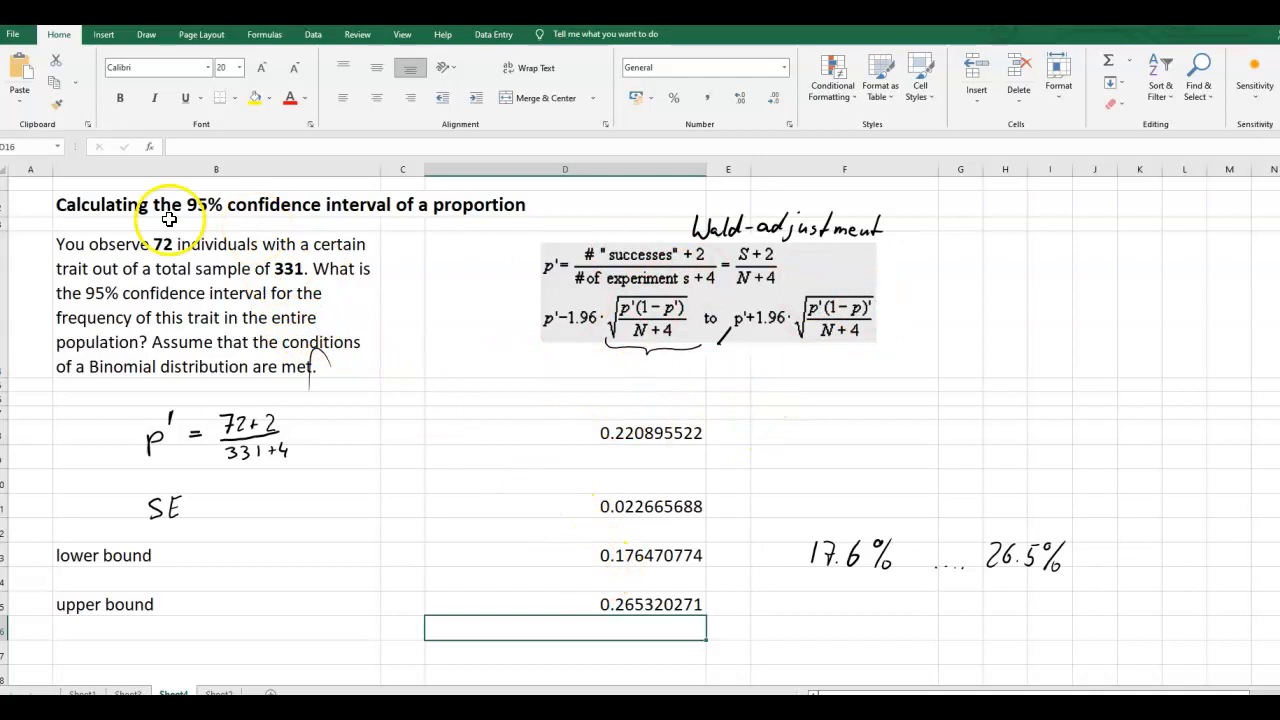
Step: Switch to the Chi-Squared Test page in Chrome and enter 72 successes out of 331 trials for Sample 1 to check its confidence interval
mouse_move(489, 712)
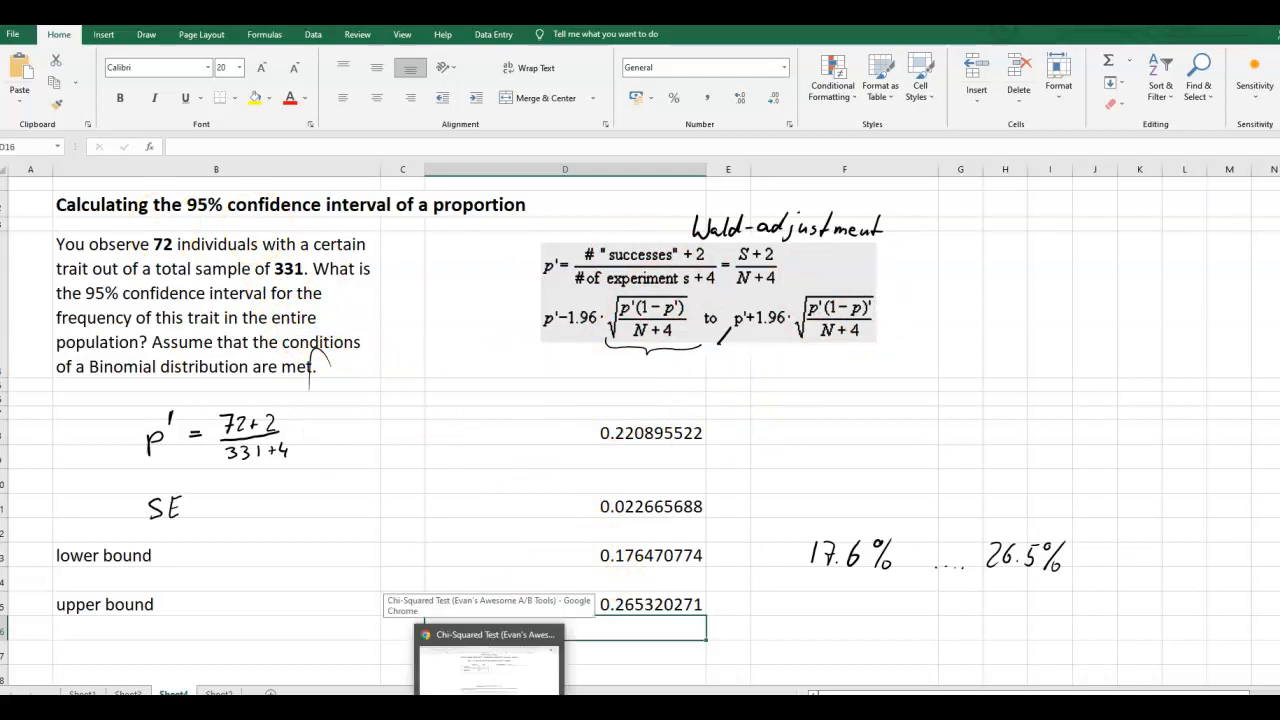
click(489, 665)
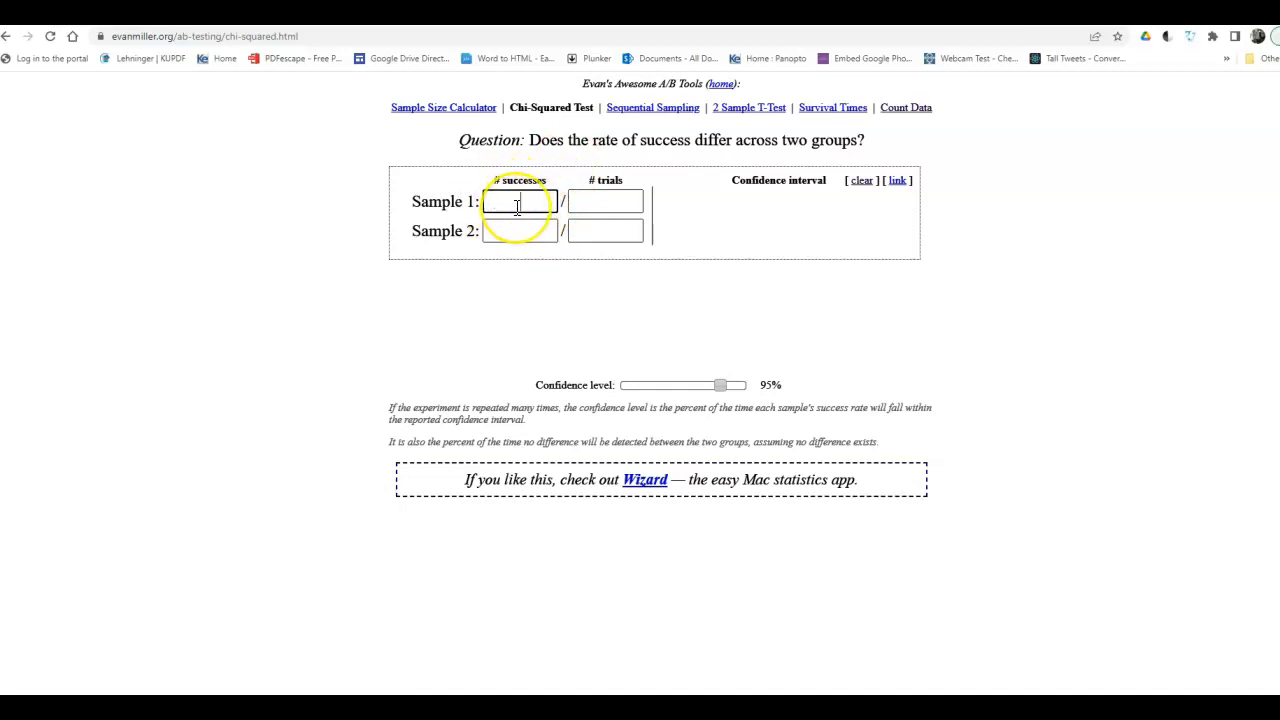
text(72)
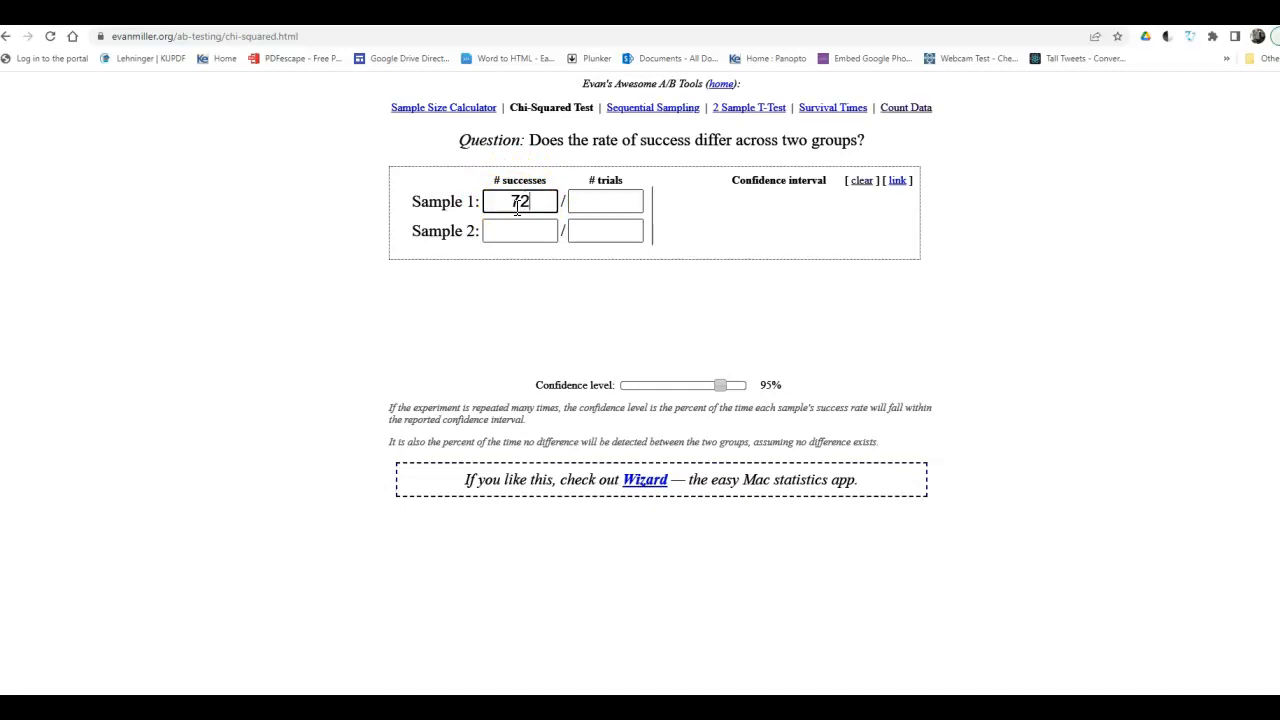
click(610, 201)
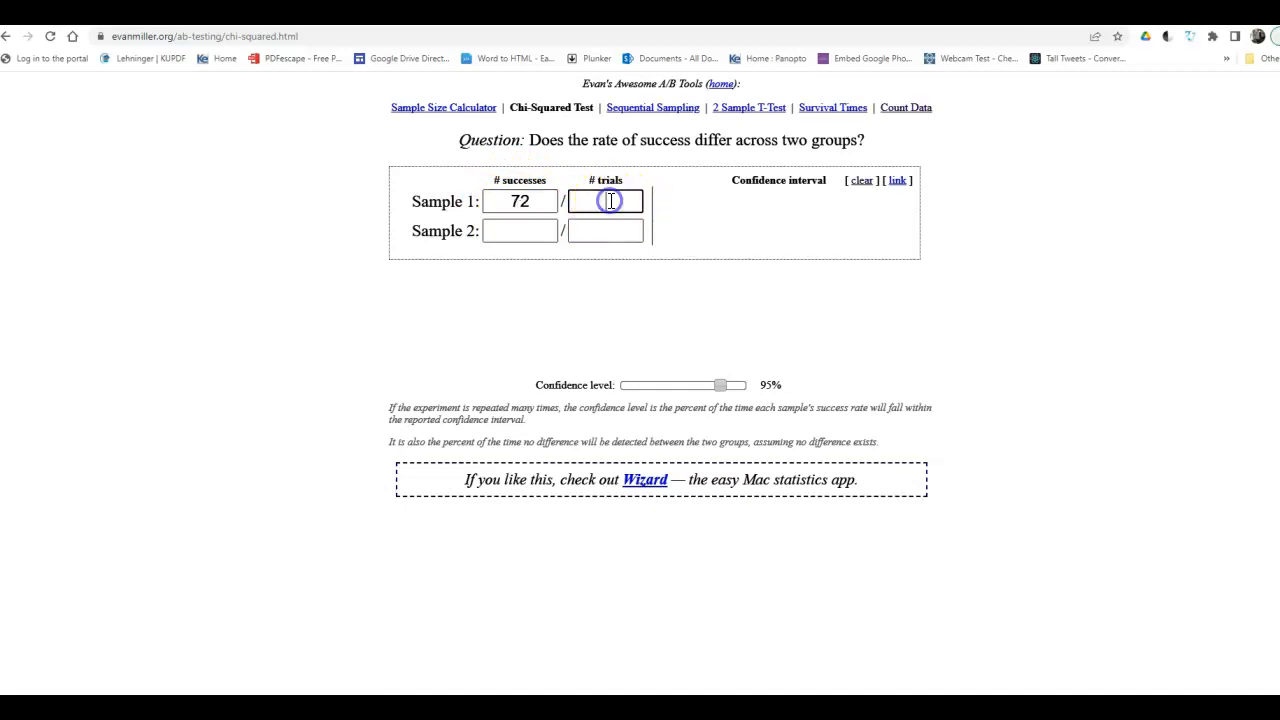
text(331)
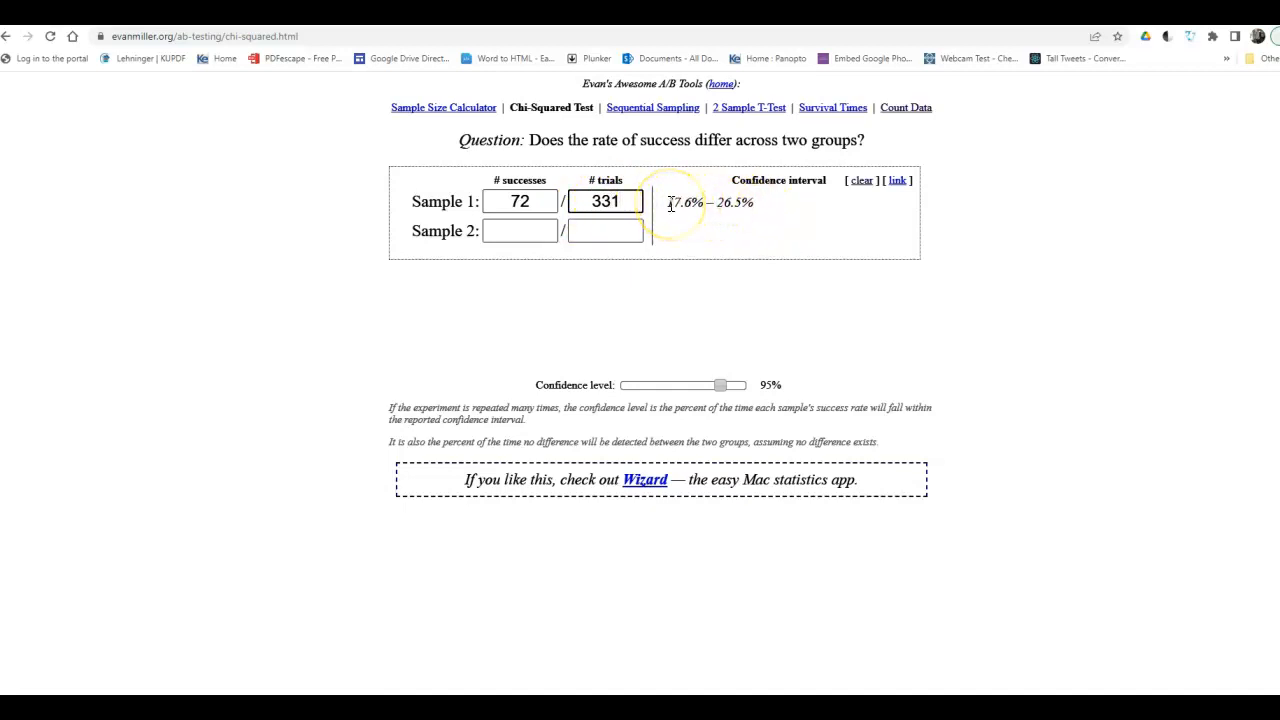
drag(668, 203, 690, 204)
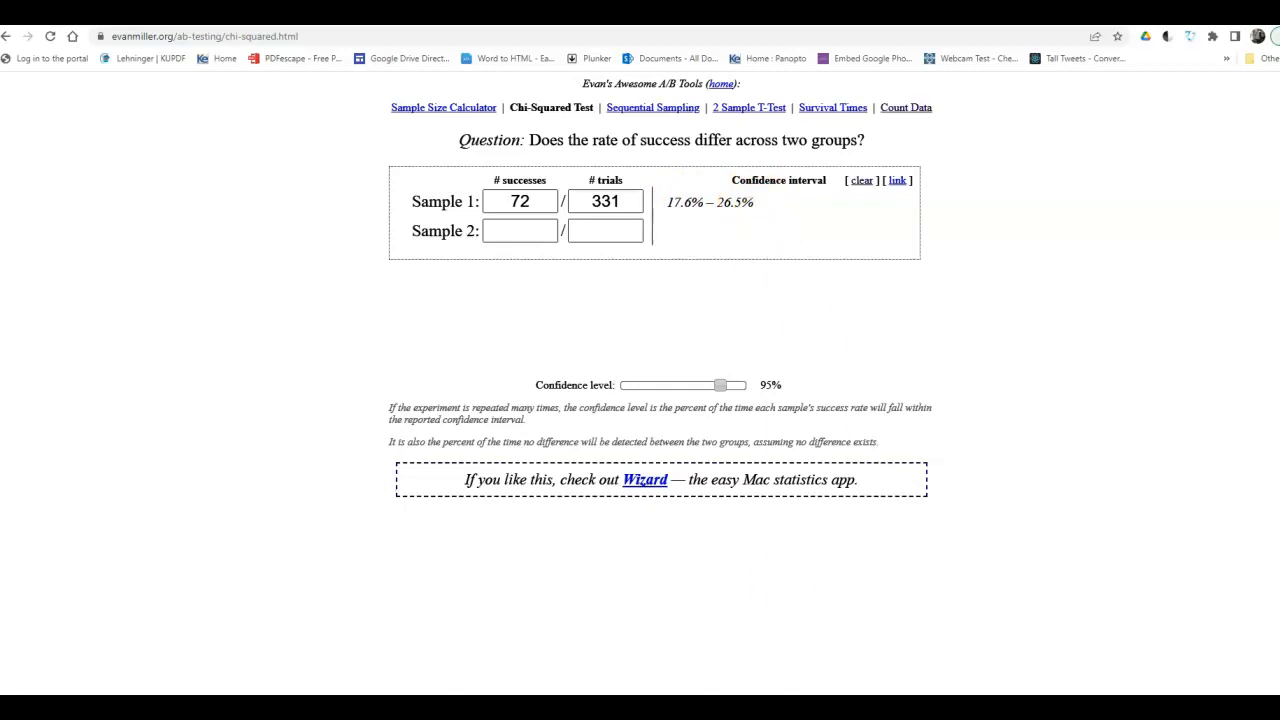
Step: Switch back to the Book2 workbook in Excel to compare the calculator's interval with the worksheet bounds
mouse_move(615, 700)
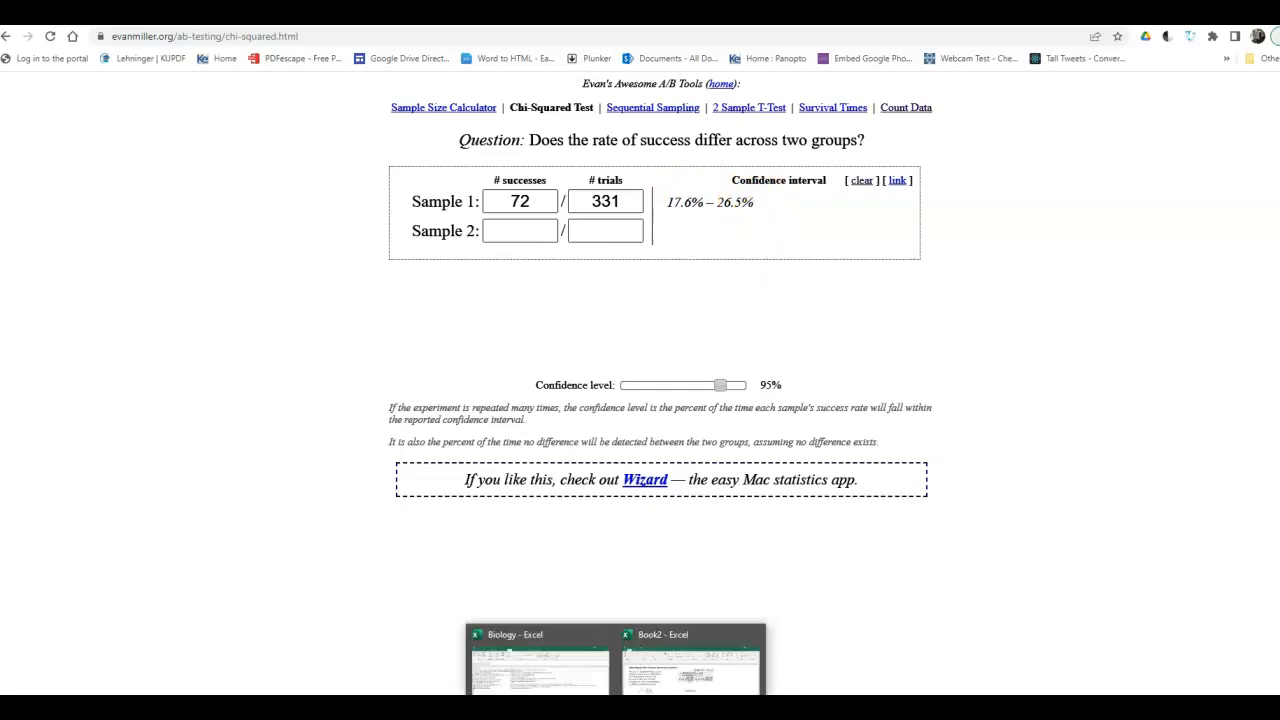
click(648, 688)
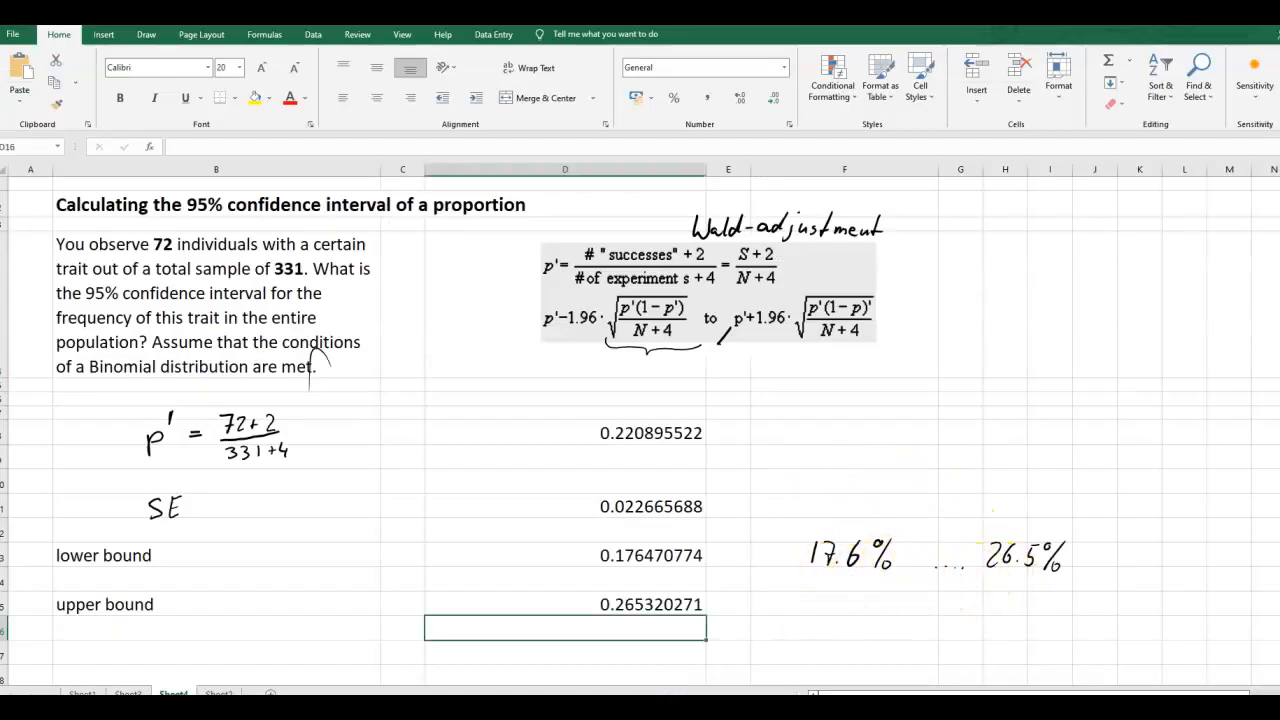
click(674, 703)
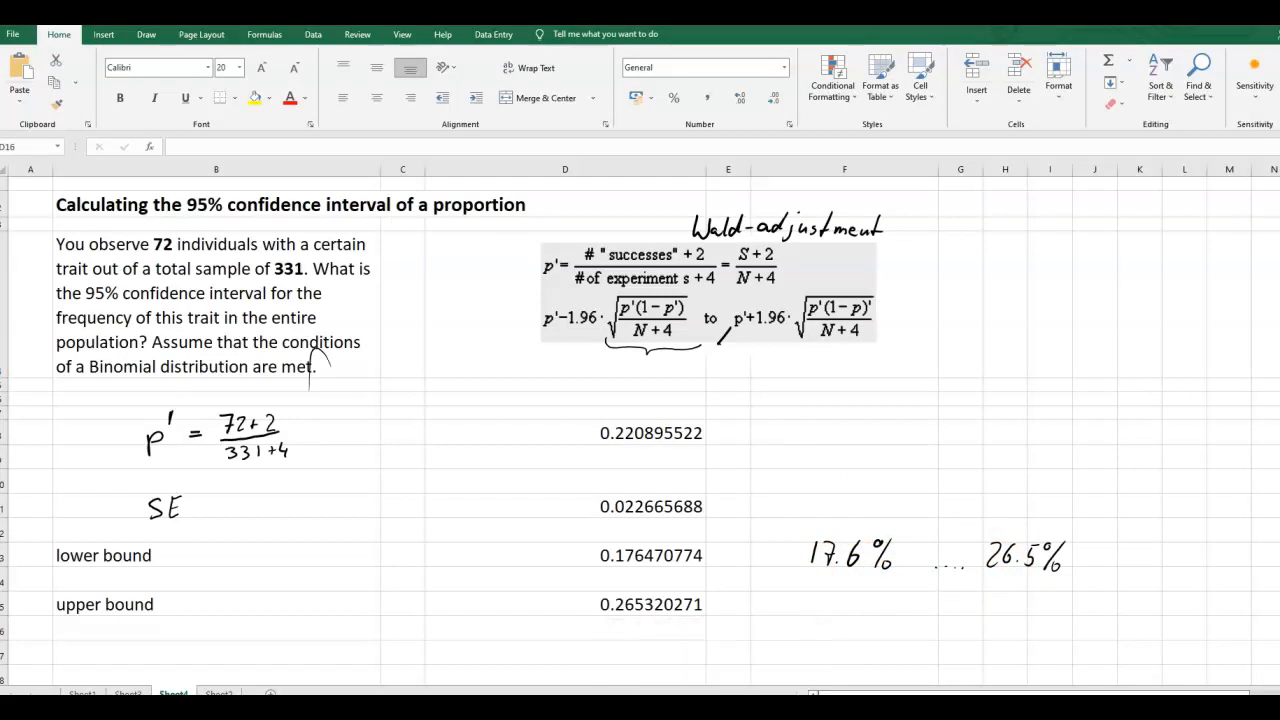